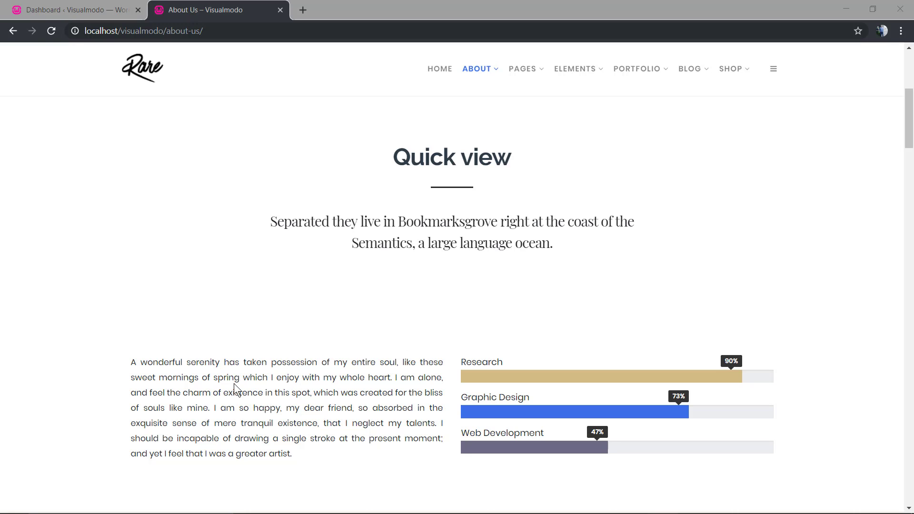
Review the intro paragraph and skill bar labels on the live About Us page
left_click_drag(111, 360, 162, 362)
left_click(329, 381)
left_click_drag(458, 364, 504, 363)
left_click(431, 373)
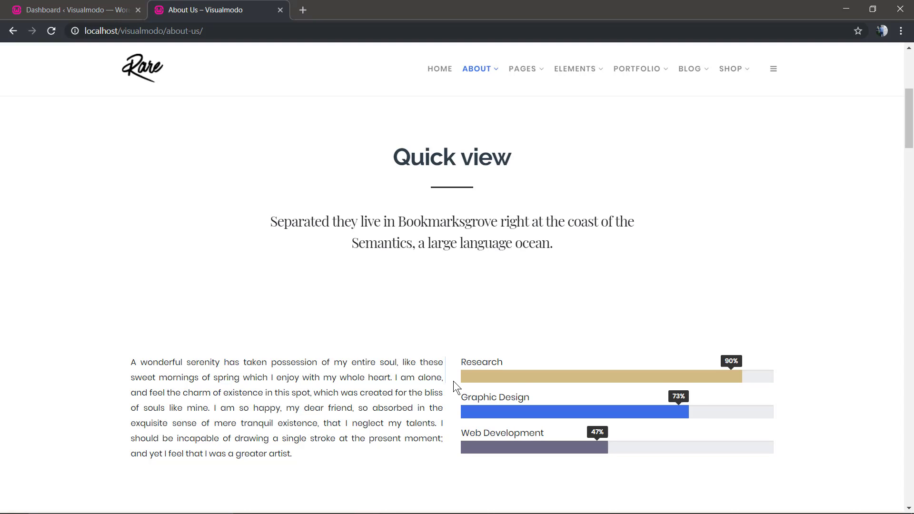
scroll(453, 382, "down", 2)
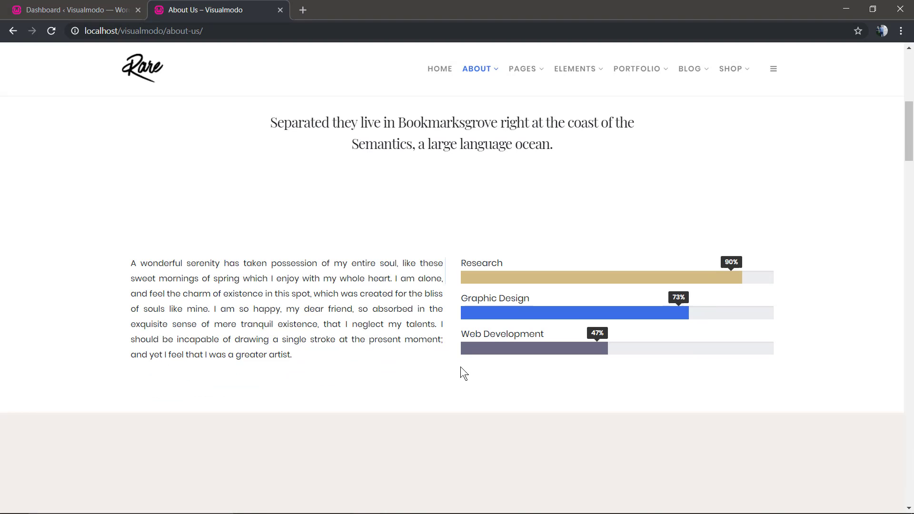
scroll(438, 368, "up", 2)
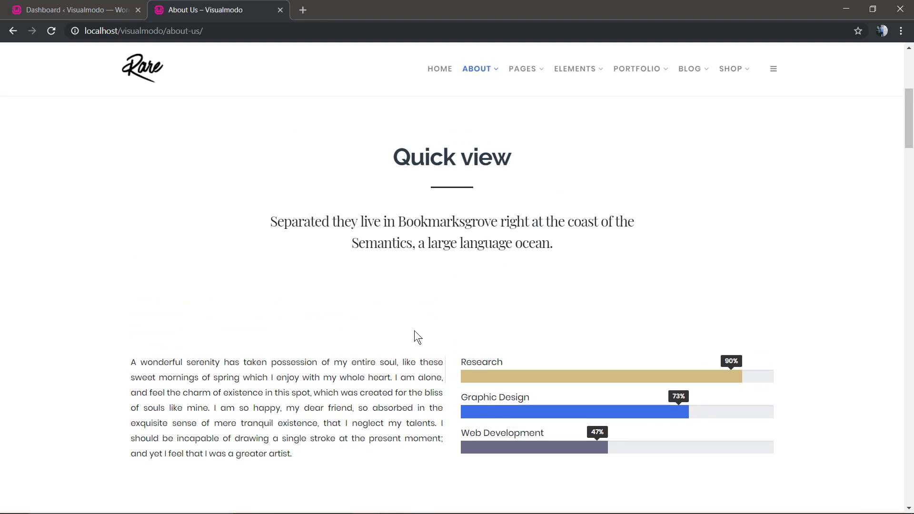
Open About Us from Dashboard Pages in the WPBakery backend editor
left_click(110, 8)
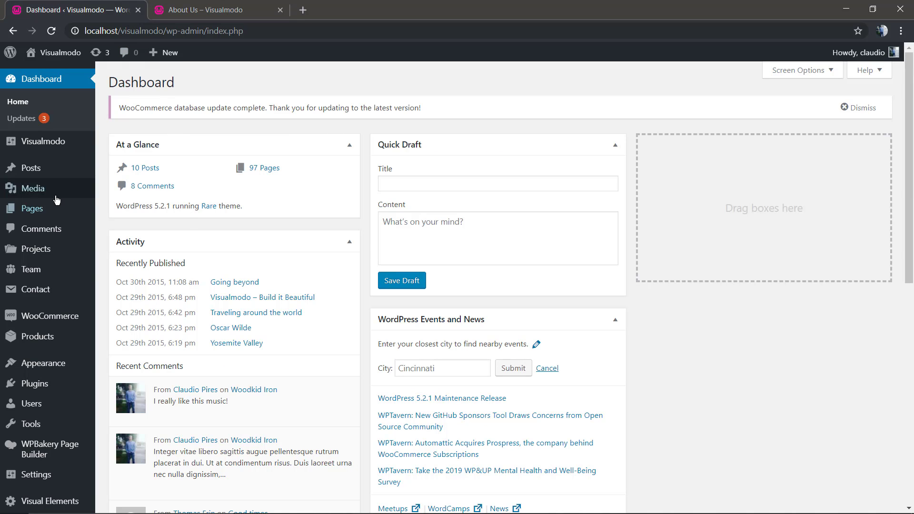
left_click(43, 208)
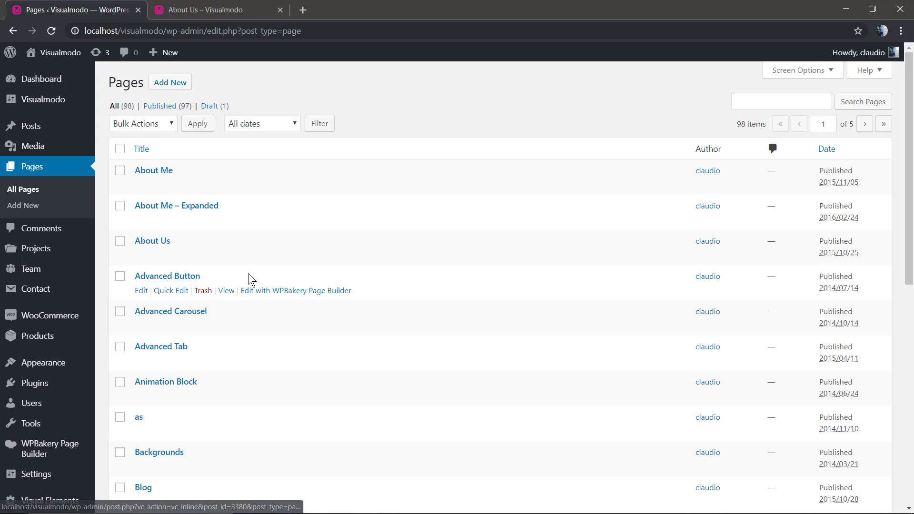
left_click(147, 243)
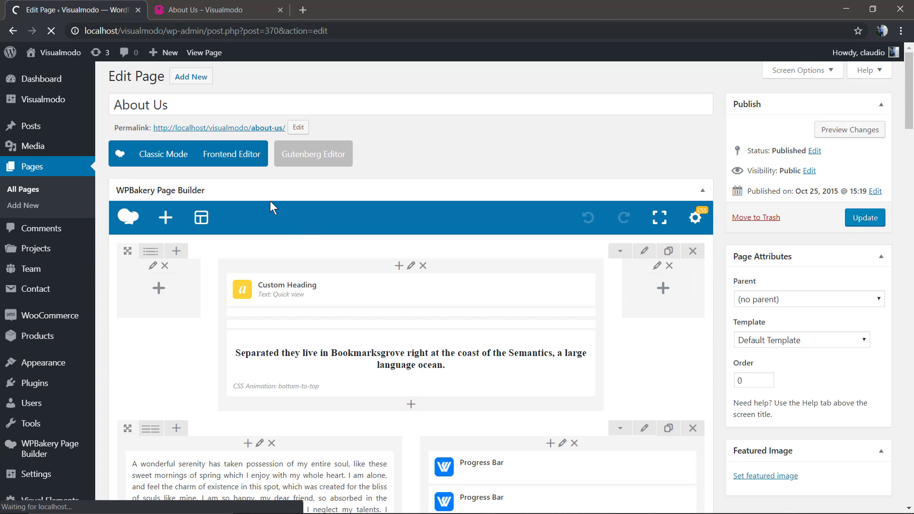
scroll(329, 279, "down", 2)
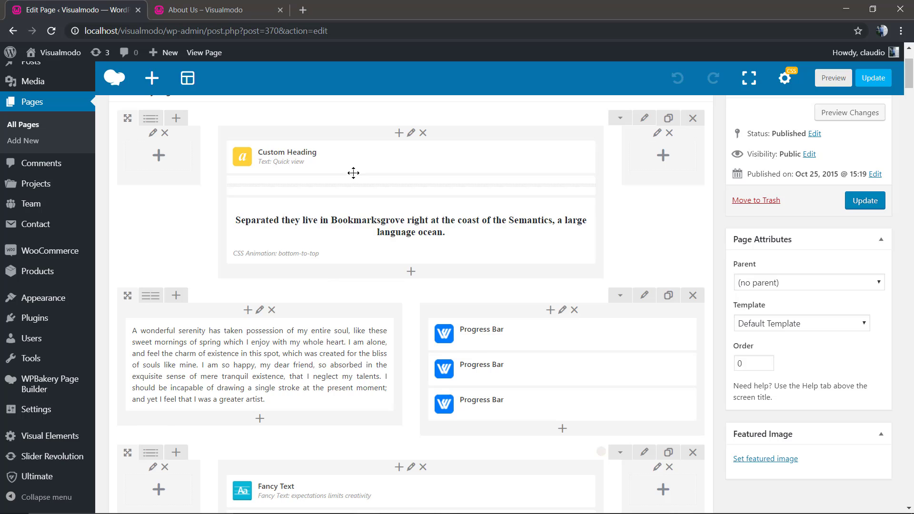
left_click(209, 9)
scroll(469, 432, "down", 2)
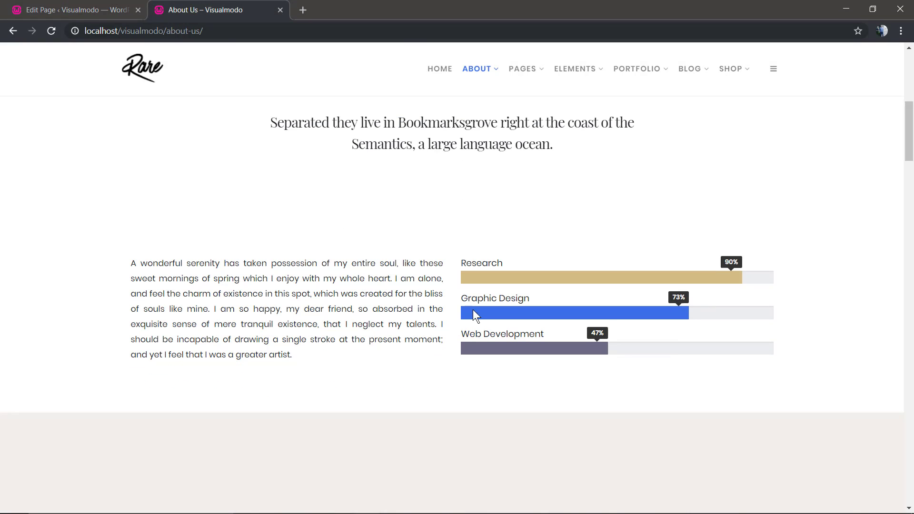
left_click(95, 9)
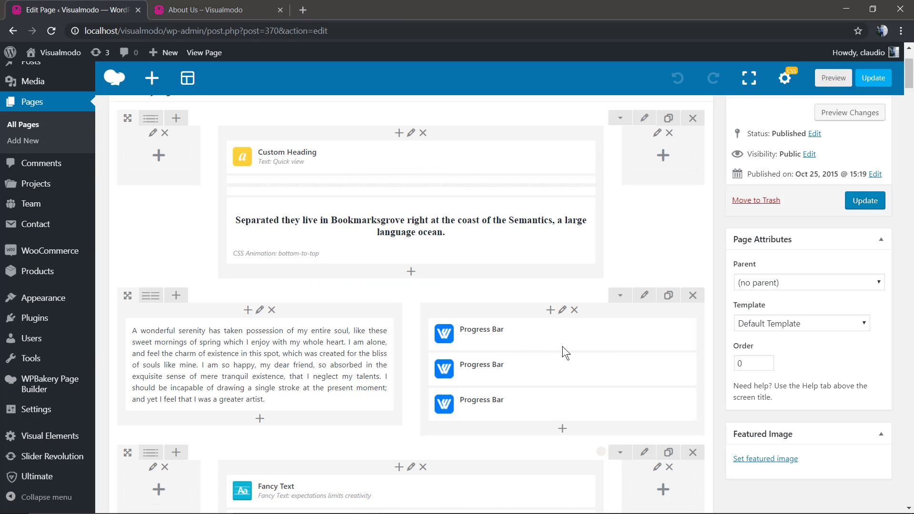
Set the skill-bar row's bottom padding to 80px in Design Options and save
left_click(653, 296)
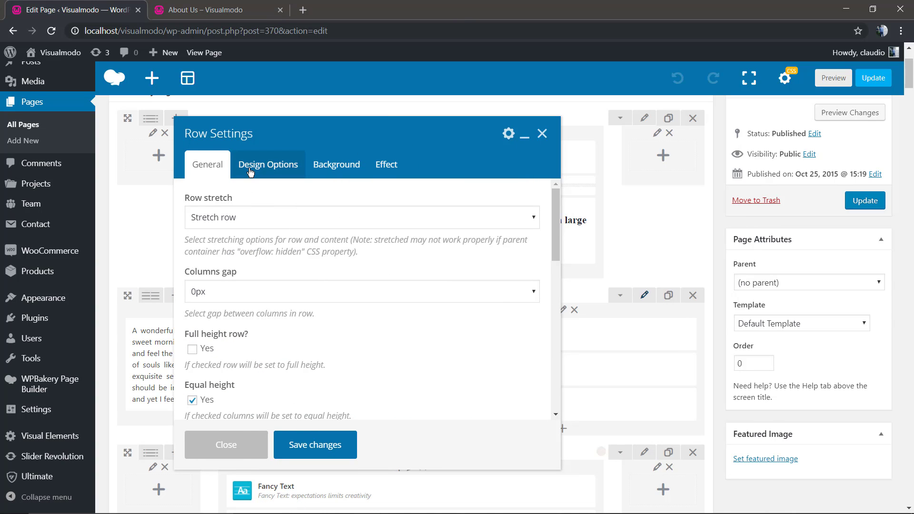
left_click(267, 165)
left_click_drag(280, 328, 269, 327)
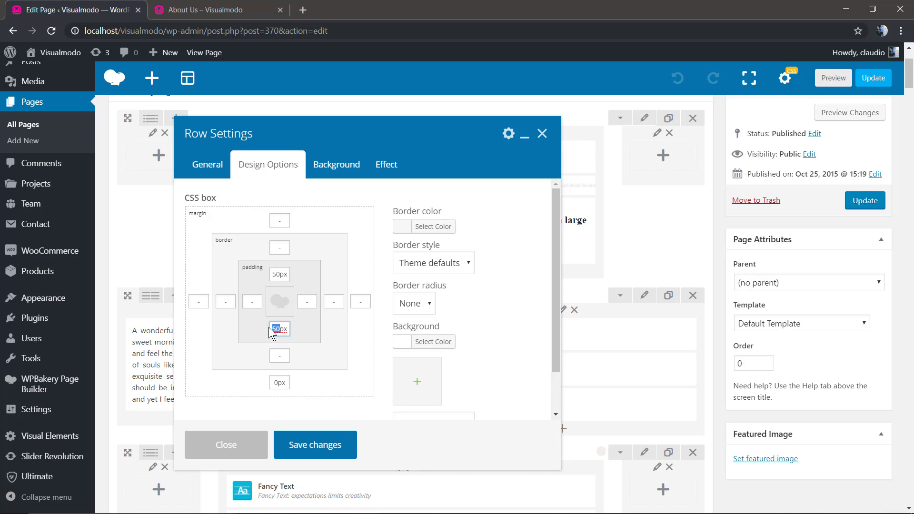
type("80")
left_click(317, 443)
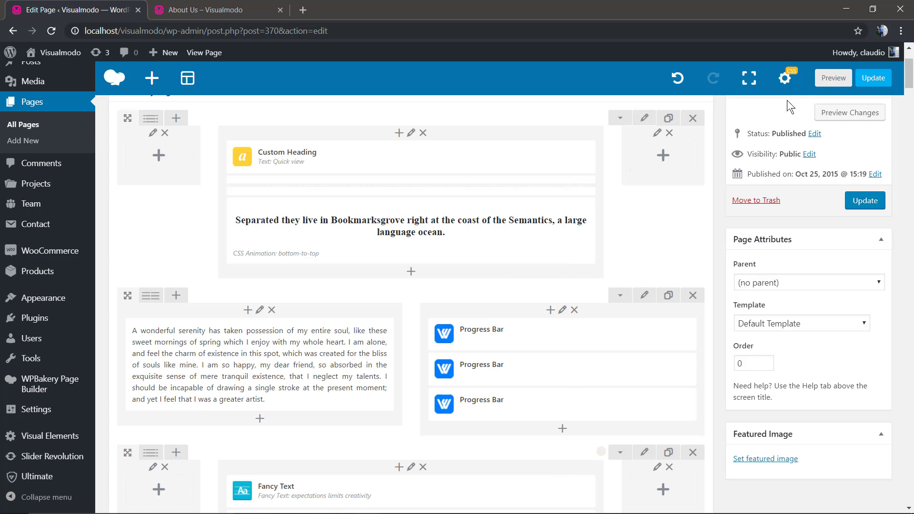
Preview the About Us page and compare it with the live page
left_click(832, 78)
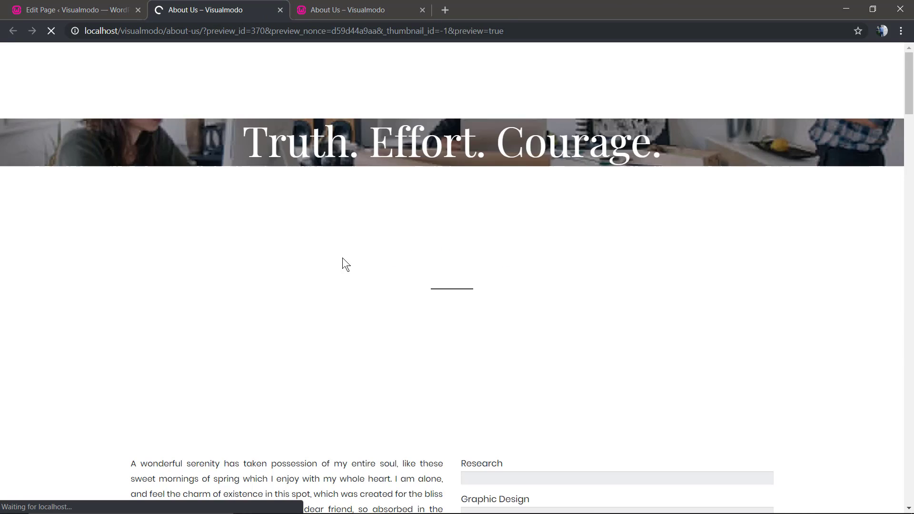
scroll(353, 298, "down", 8)
scroll(353, 298, "up", 4)
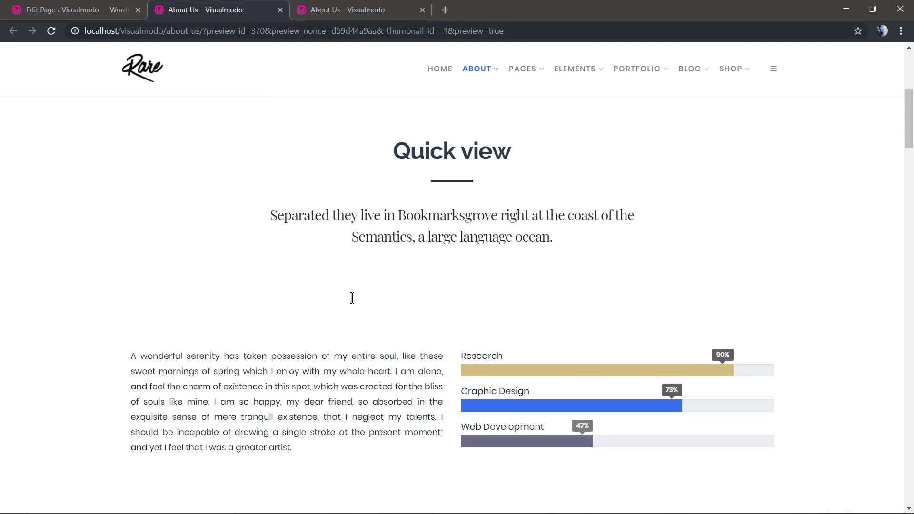
key("ctrl+Tab")
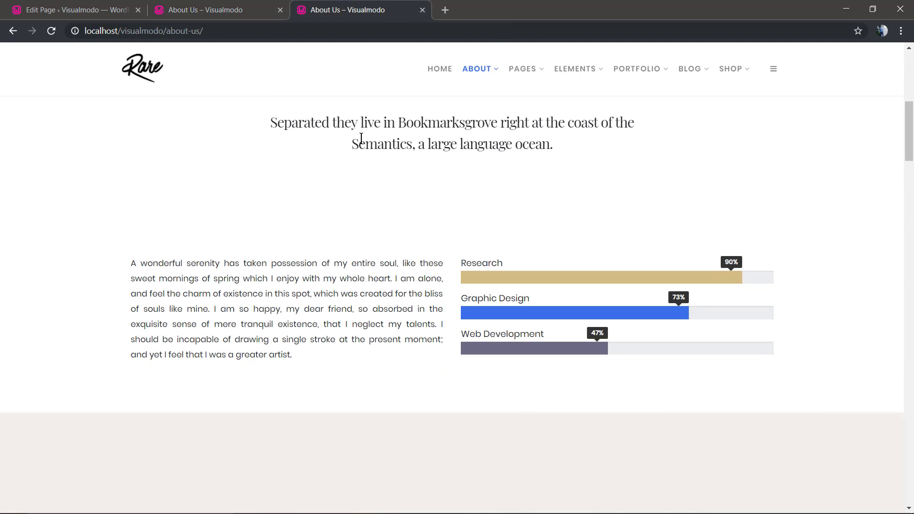
left_click(251, 7)
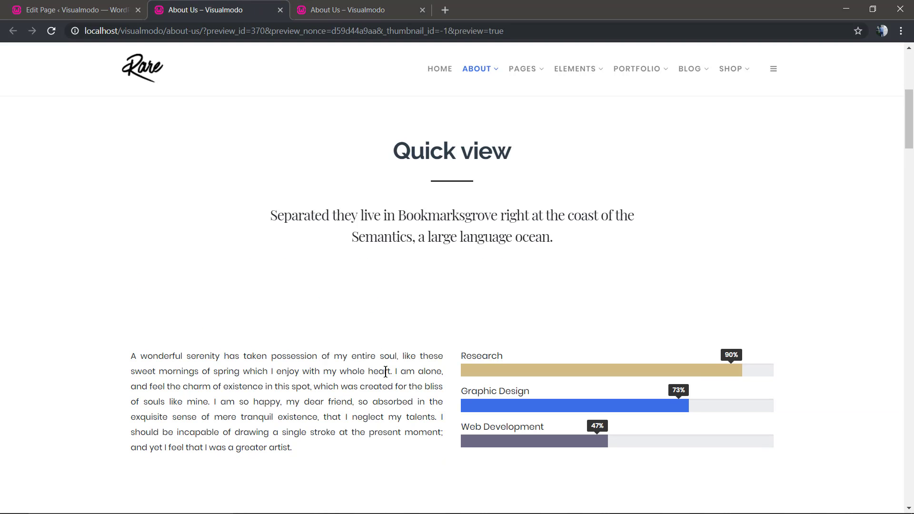
Change the skill-bar row's bottom padding to 120px and save the row settings
left_click(127, 8)
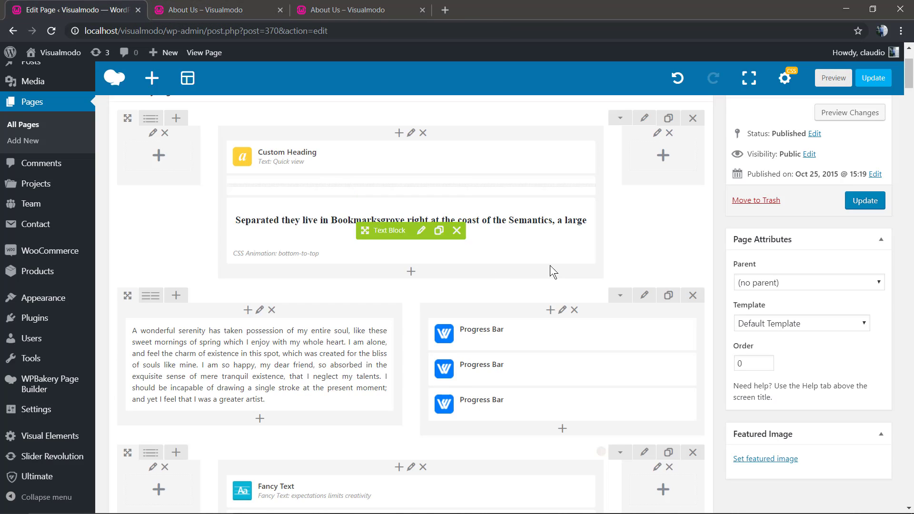
left_click(644, 296)
left_click(252, 164)
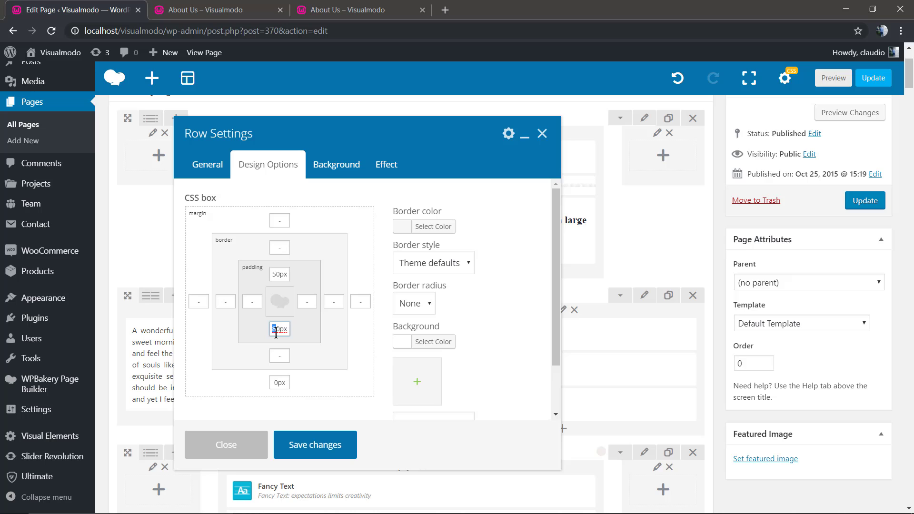
type("12")
left_click(208, 164)
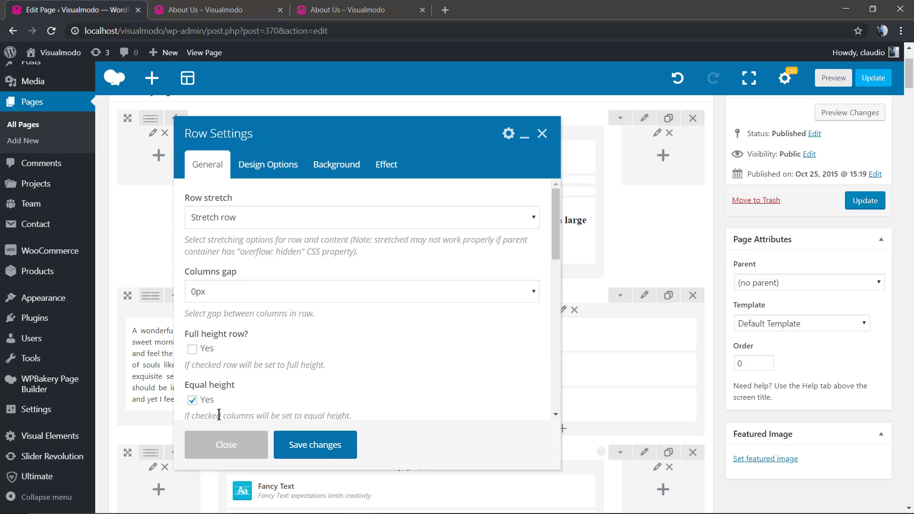
left_click(331, 442)
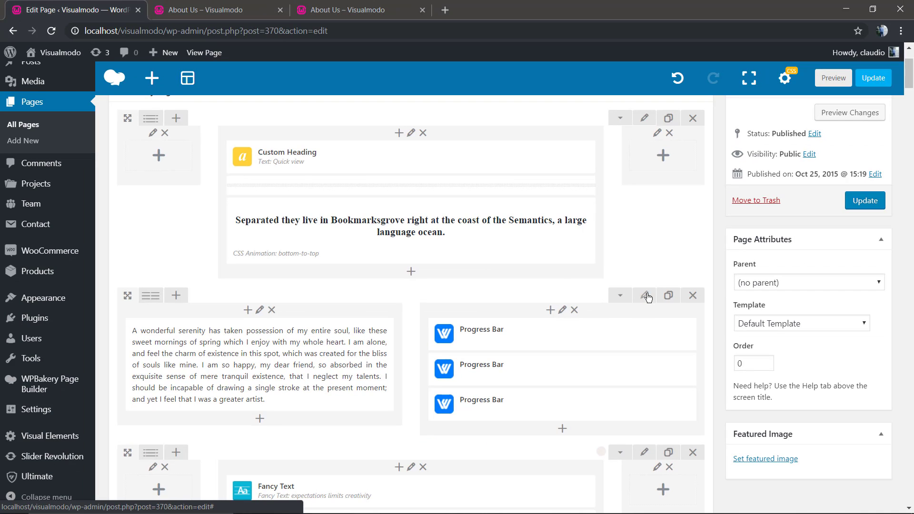
Pick a larger Columns gap than 0px for the skill-bar row, save, and preview
left_click(646, 298)
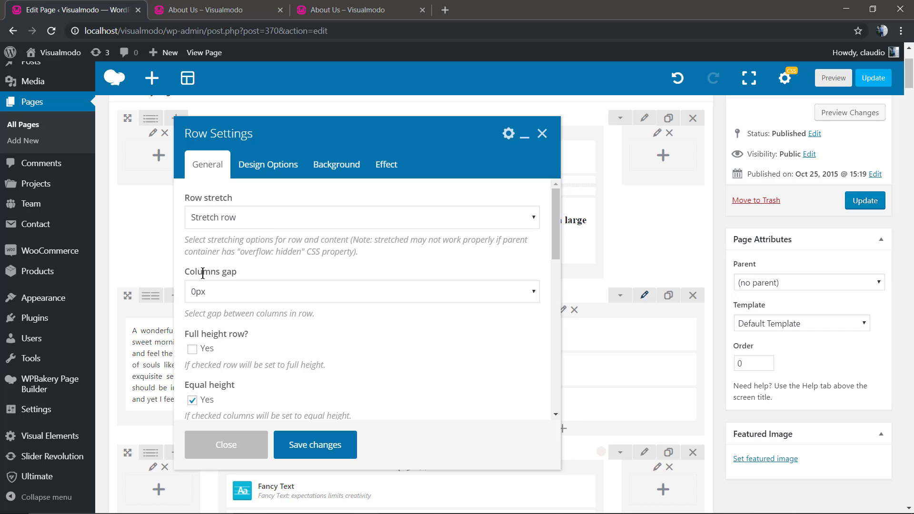
triple_click(203, 273)
left_click(241, 291)
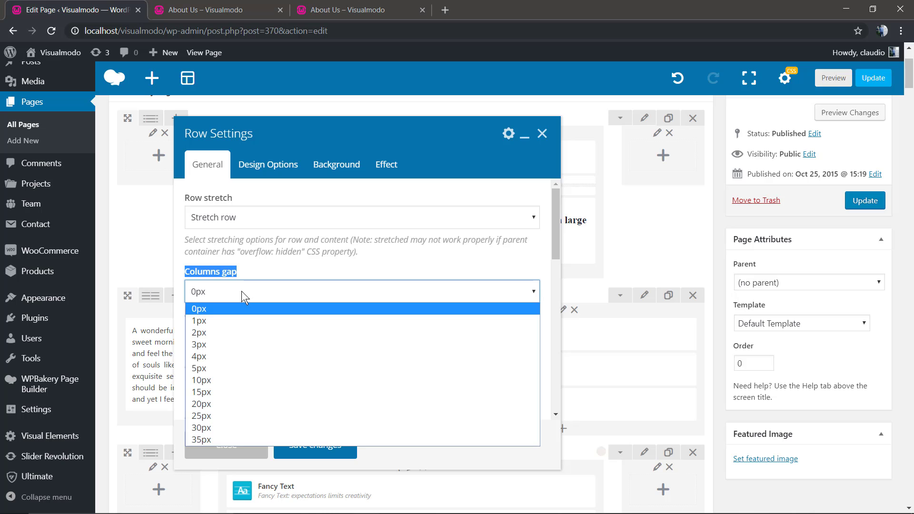
left_click(235, 391)
left_click(309, 445)
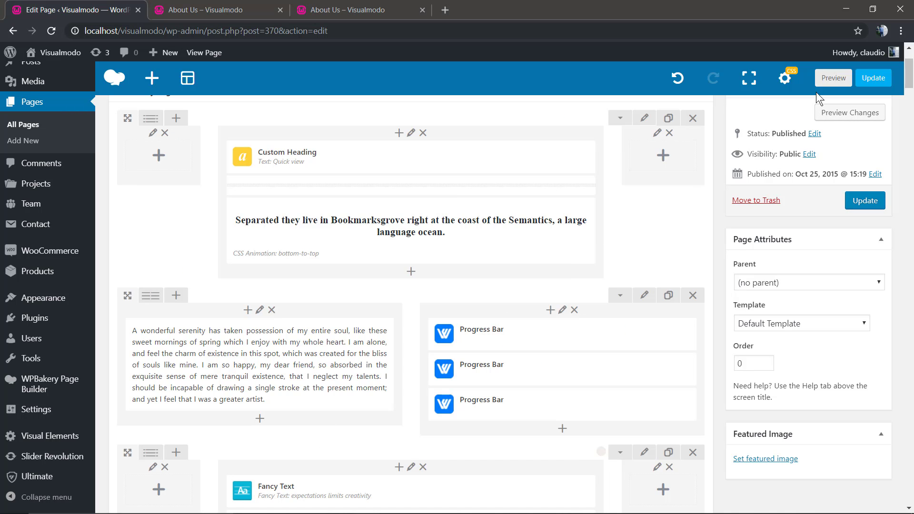
left_click(829, 81)
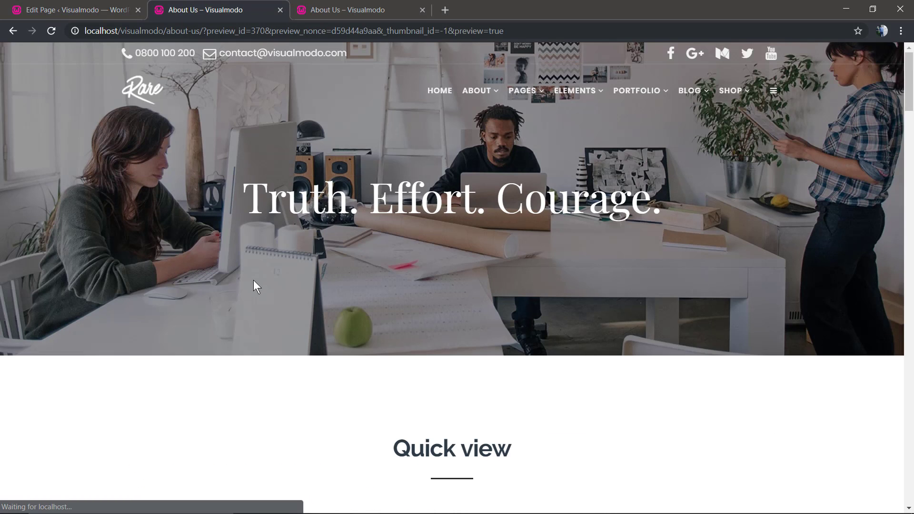
Compare the About Us preview against the live page, then go back to the editor
scroll(257, 285, "down", 6)
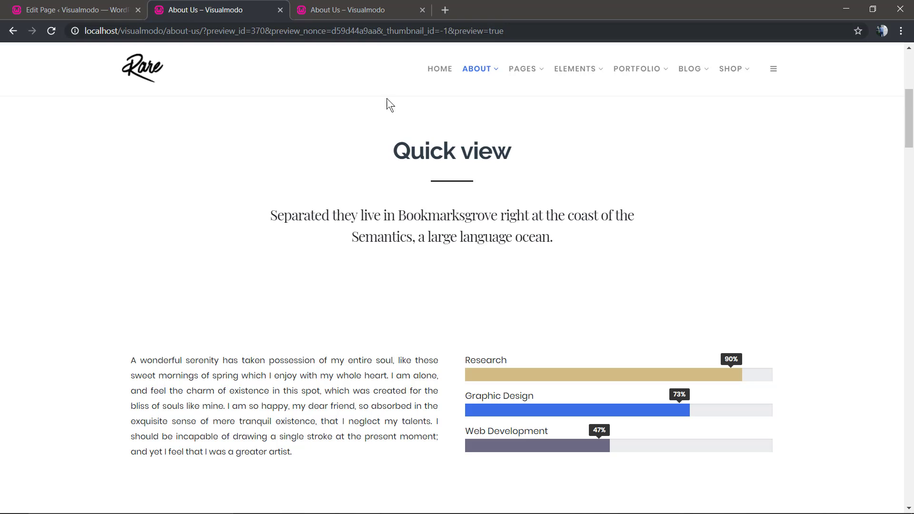
left_click(333, 11)
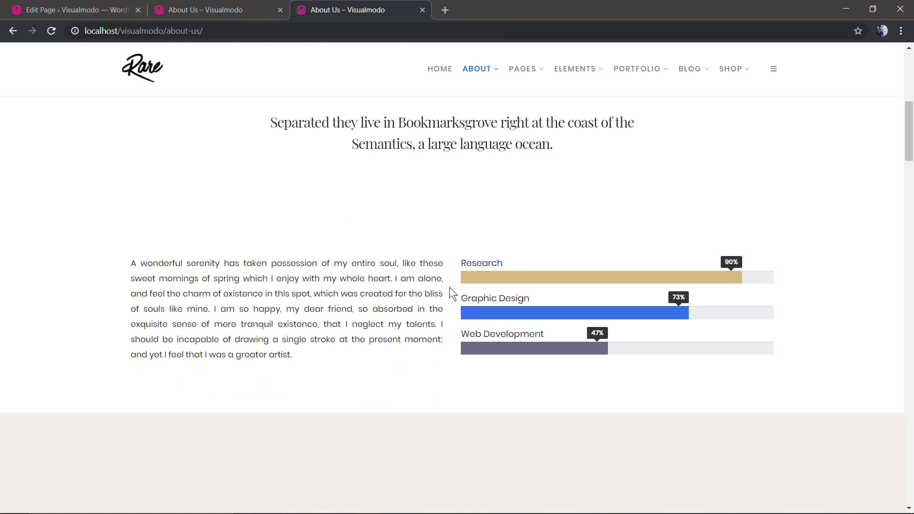
left_click(230, 12)
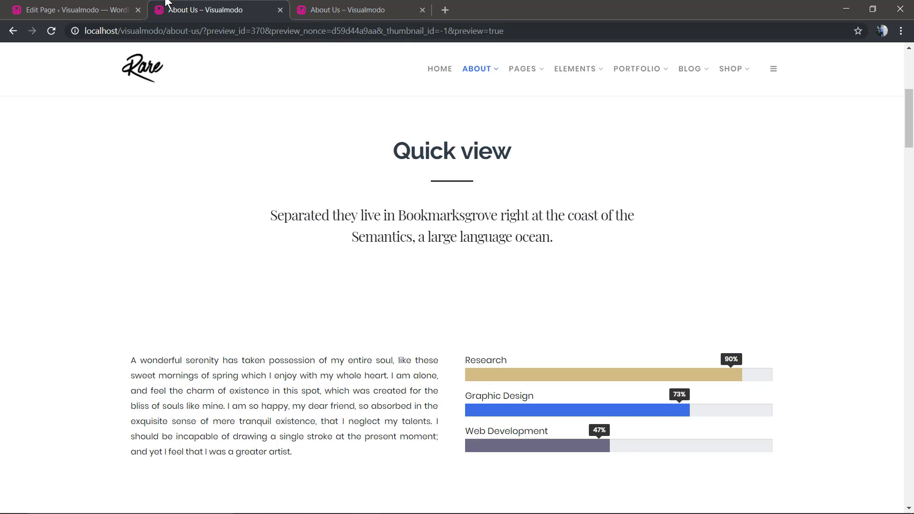
left_click(72, 10)
Set the text and progress-bar row's Columns gap to 35px and save
left_click(645, 295)
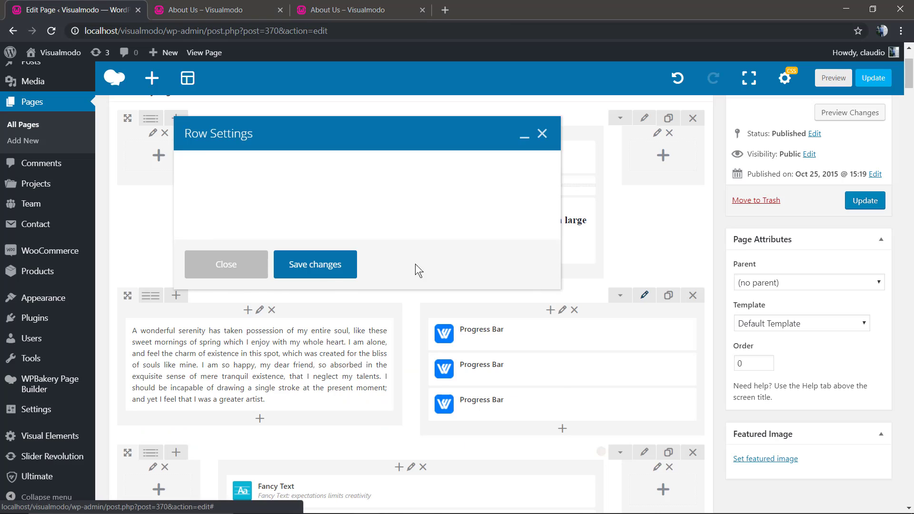
left_click(260, 288)
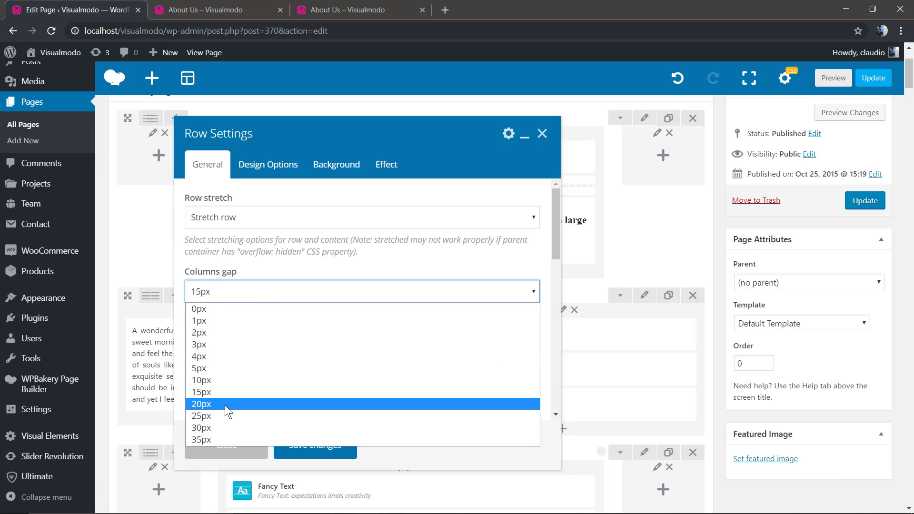
left_click(232, 429)
left_click(281, 443)
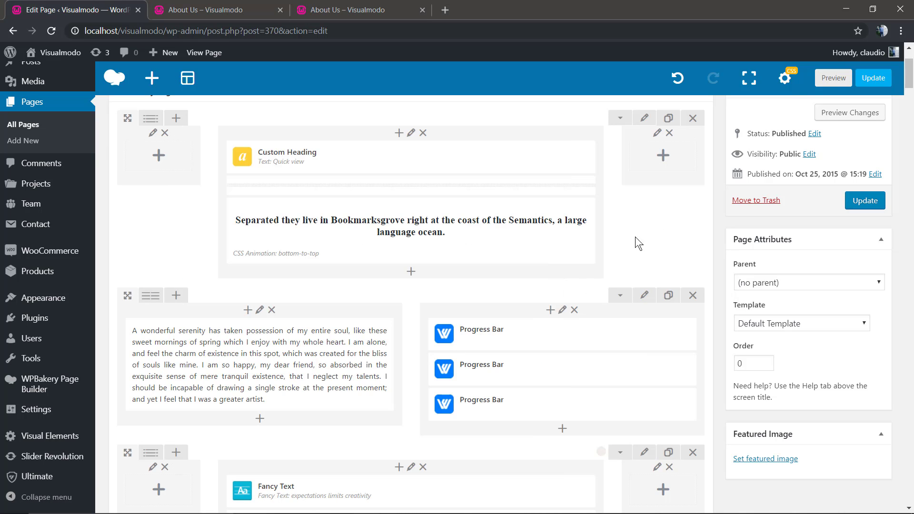
Preview the About Us page to check the wider column spacing
left_click(833, 77)
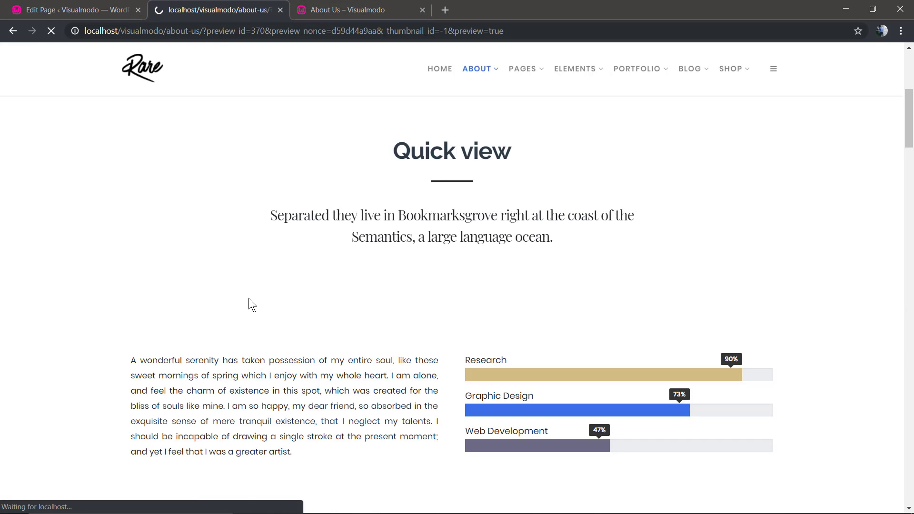
scroll(288, 322, "down", 6)
scroll(294, 327, "down", 2)
scroll(324, 326, "up", 2)
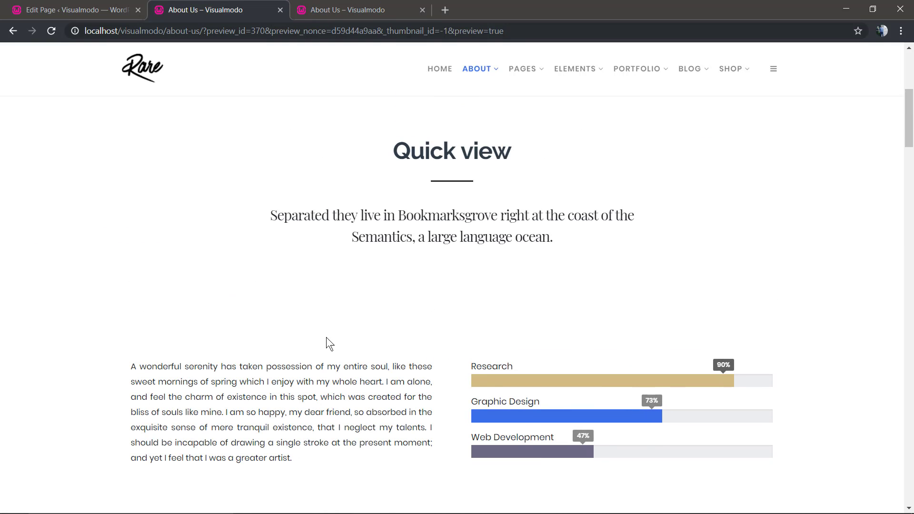
scroll(372, 366, "down", 2)
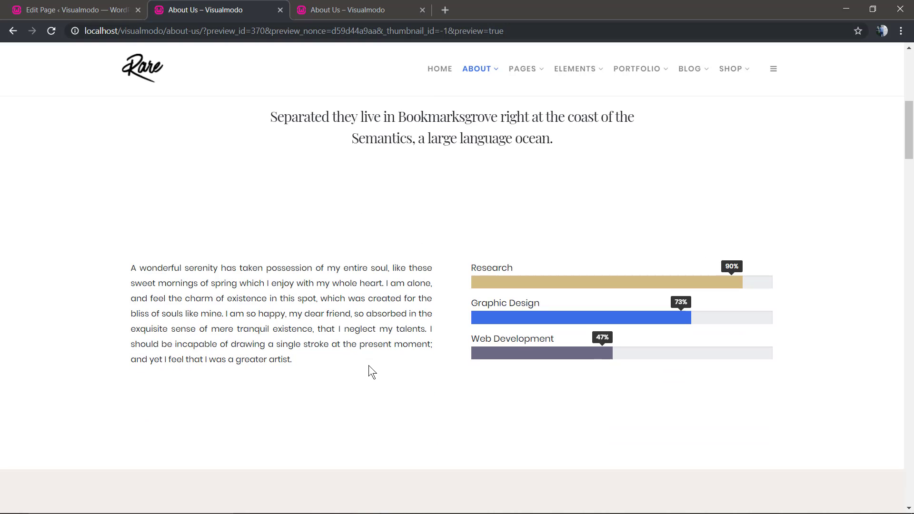
scroll(365, 329, "up", 2)
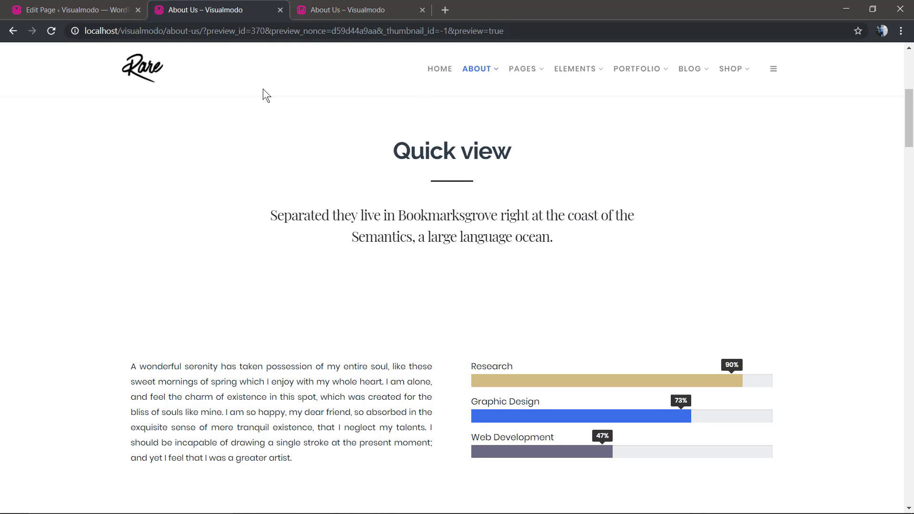
Apply the 1/3+1/3+1/3 layout, drag a cloned Text Block into column three, and preview
left_click(79, 10)
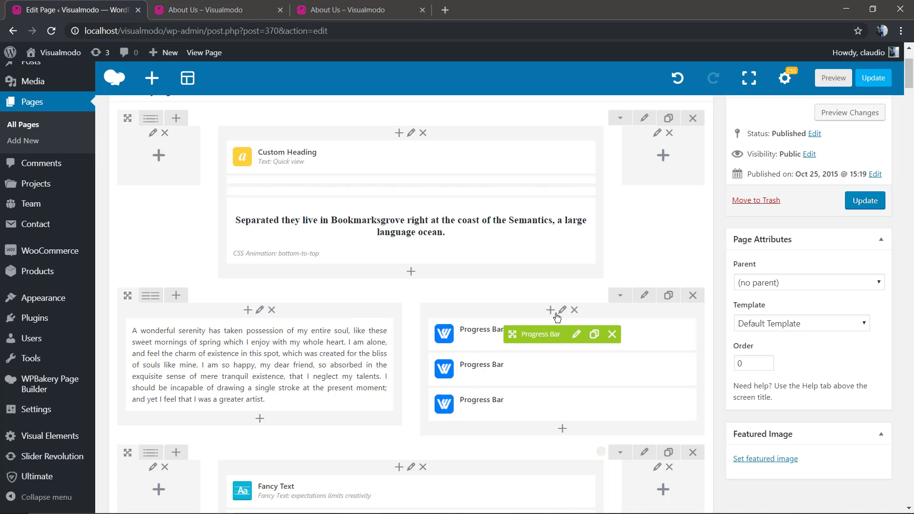
mouse_move(156, 297)
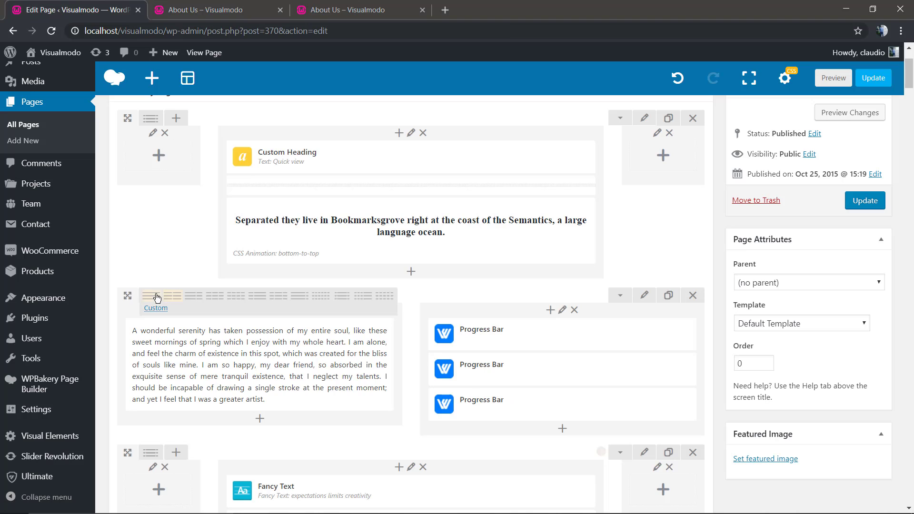
left_click(215, 296)
left_click(237, 388)
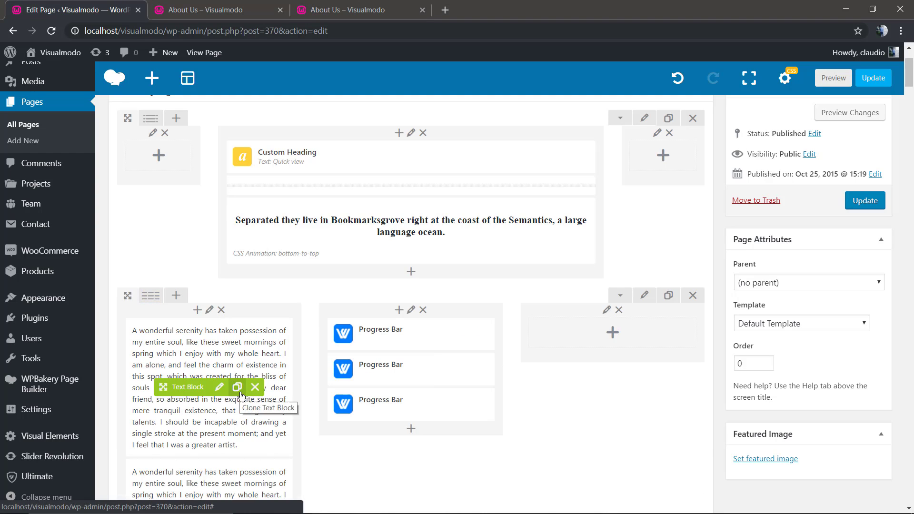
scroll(183, 430, "down", 2)
left_click_drag(183, 429, 571, 286)
left_click(828, 79)
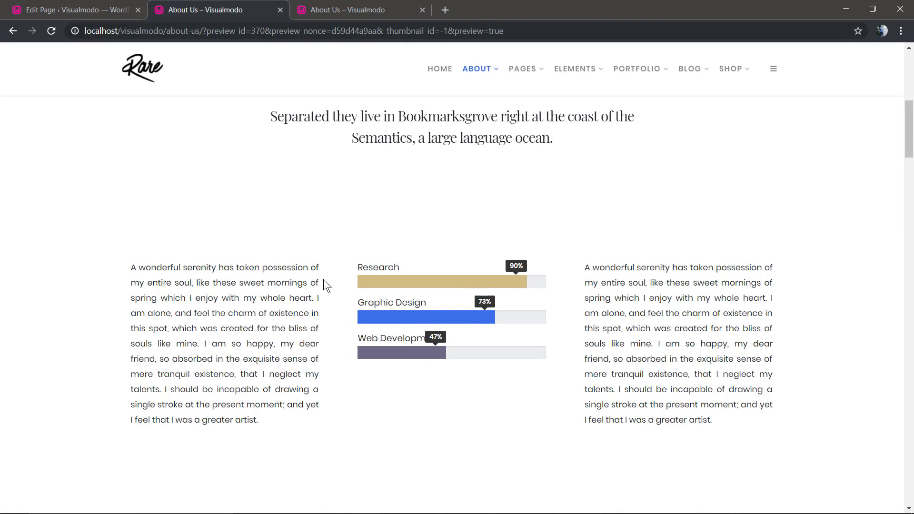
Undo three times to remove the moved clone, the duplicate and the three-column layout
left_click(114, 8)
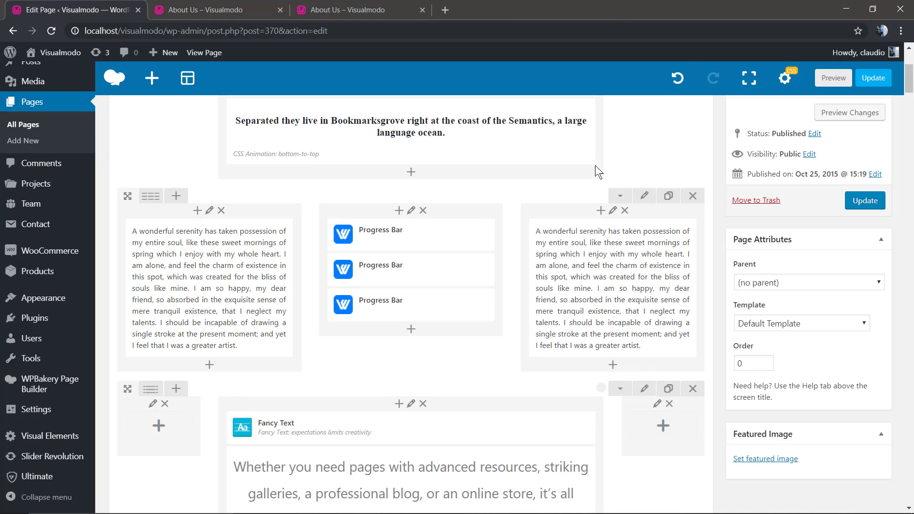
left_click(678, 78)
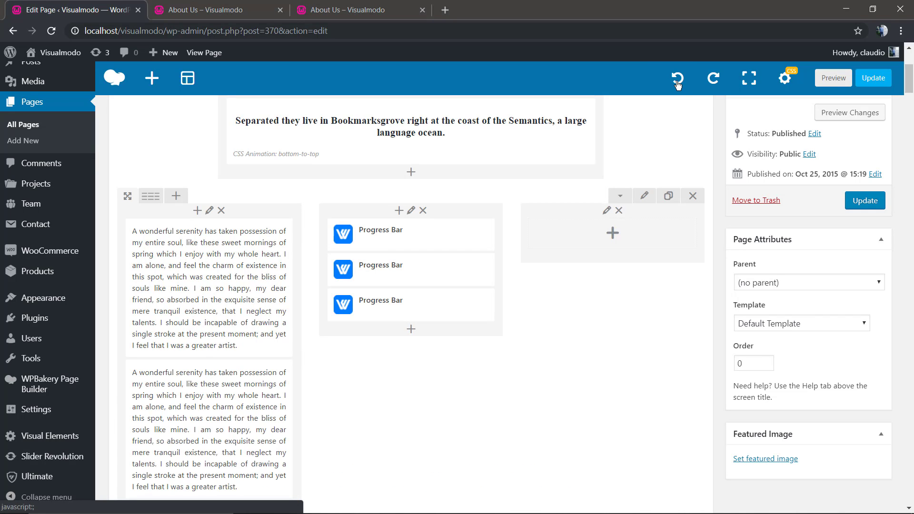
left_click(678, 80)
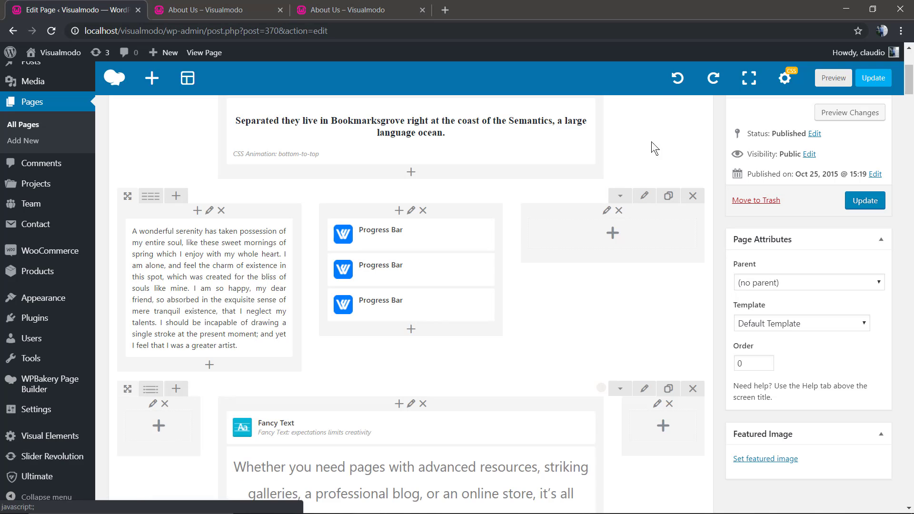
left_click(679, 80)
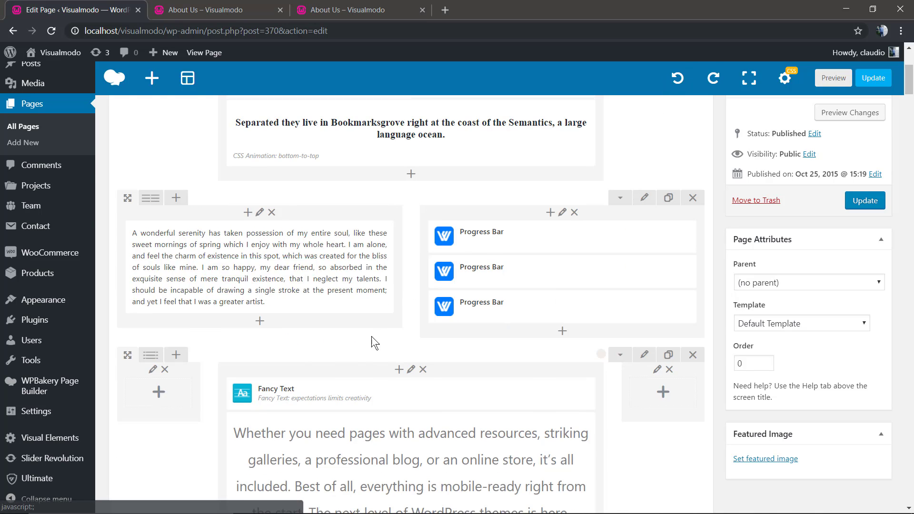
scroll(391, 422, "up", 2)
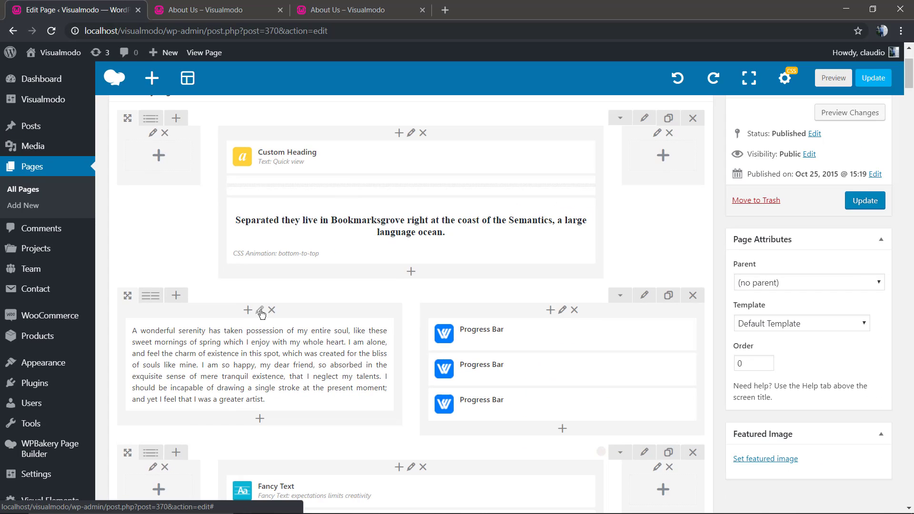
Give the text column 25 right padding in Design Options and save
left_click(260, 312)
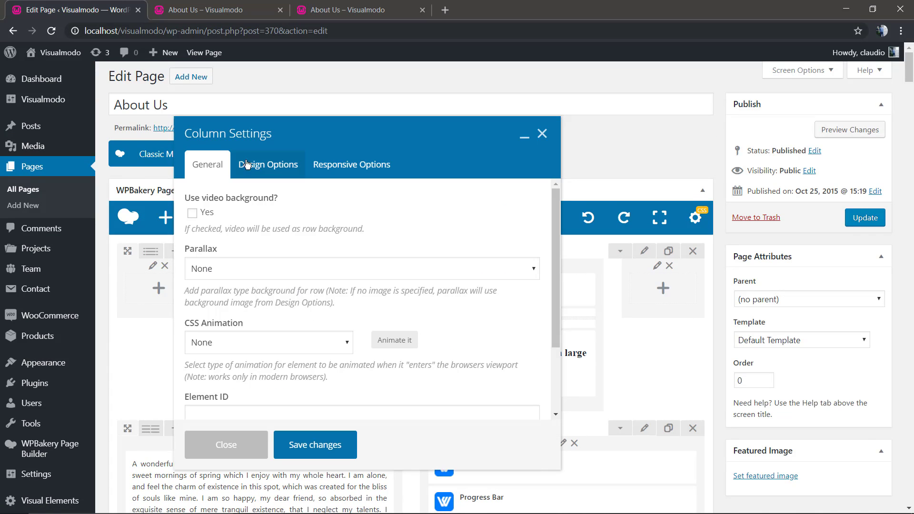
left_click(262, 167)
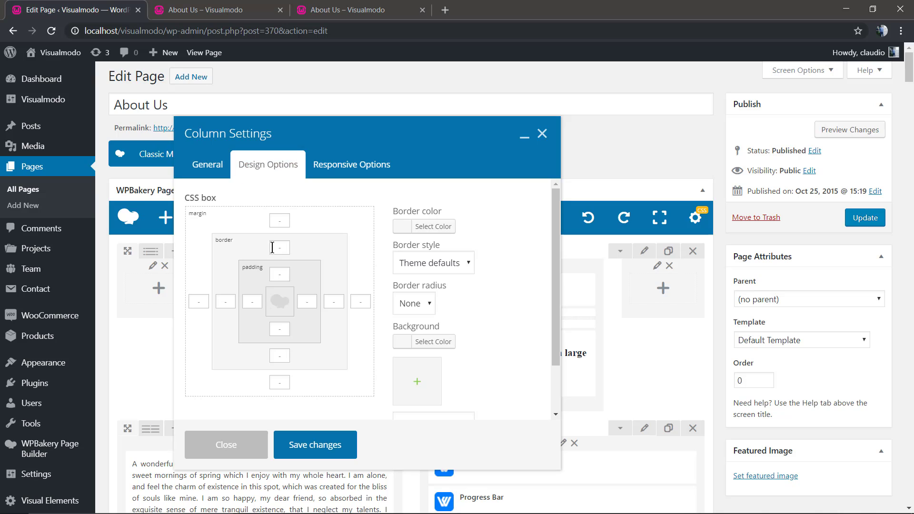
left_click(300, 301)
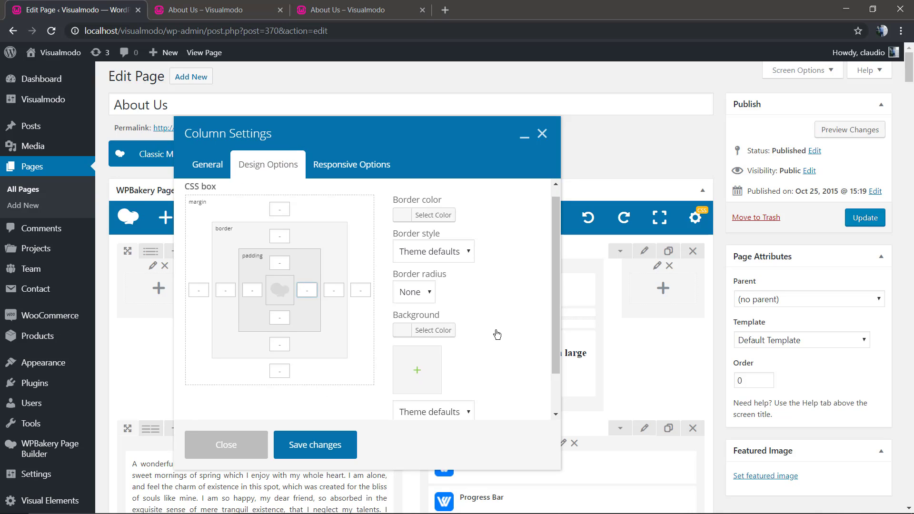
scroll(426, 359, "down", 2)
left_click(428, 404)
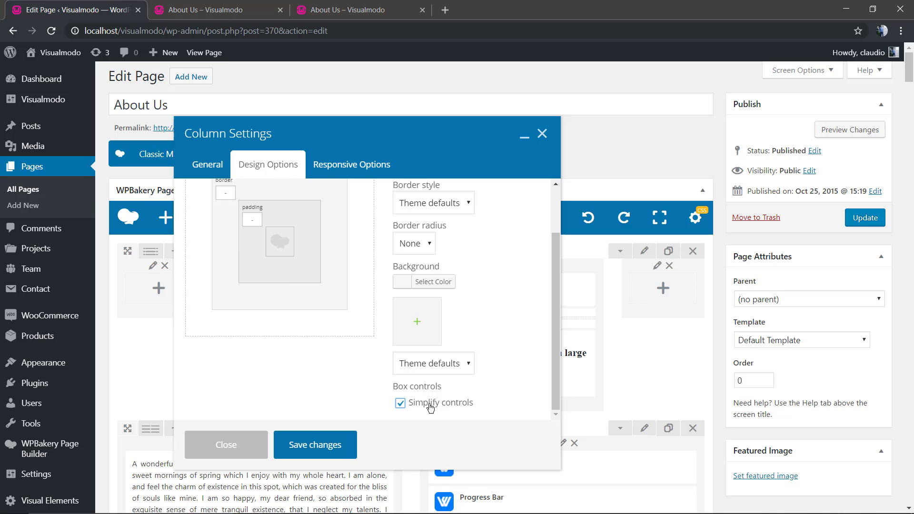
left_click(430, 407)
scroll(333, 294, "up", 2)
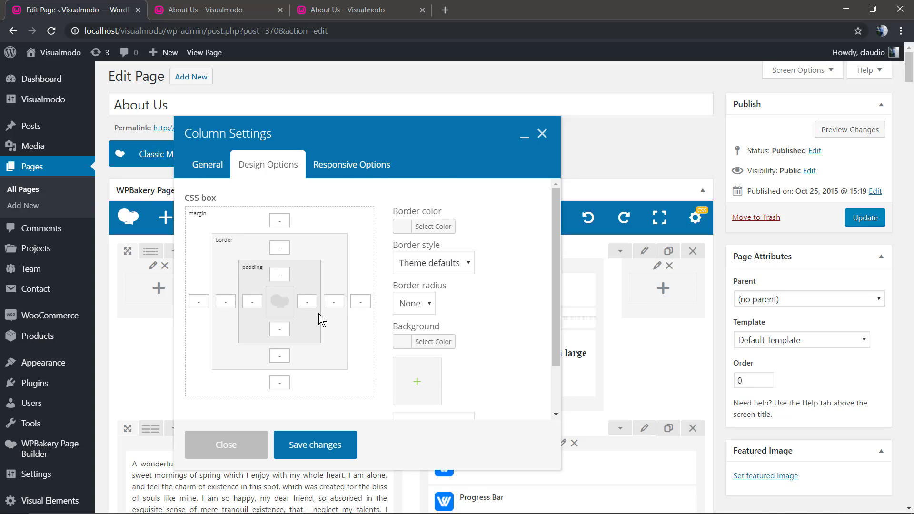
left_click(303, 303)
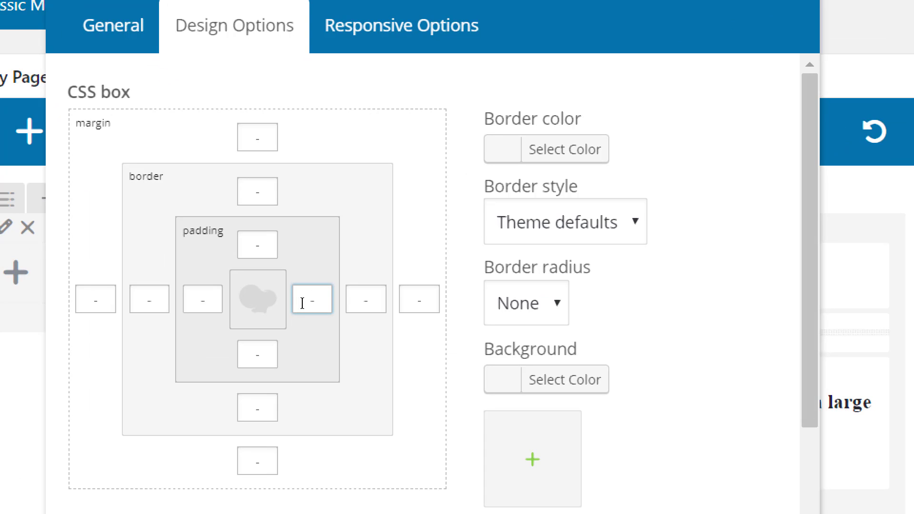
type("25")
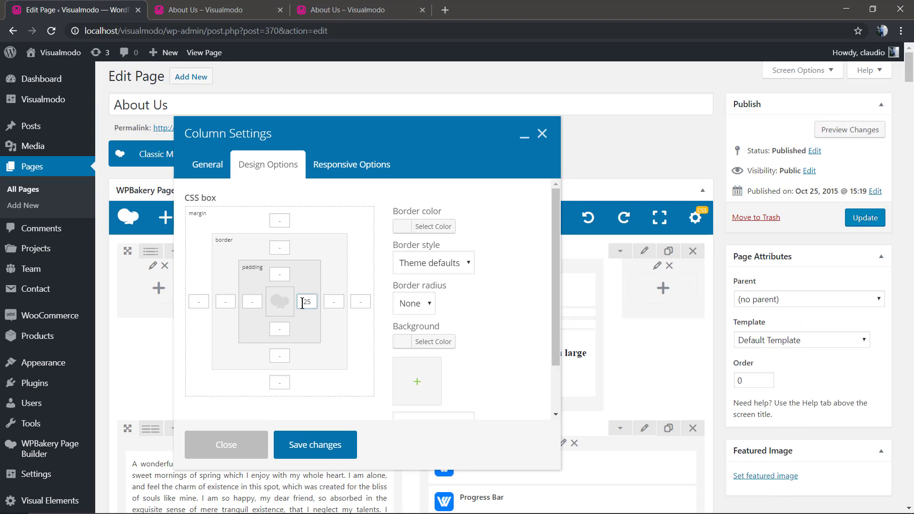
left_click(304, 444)
Give the progress-bar column 25px left padding and save
scroll(366, 393, "down", 3)
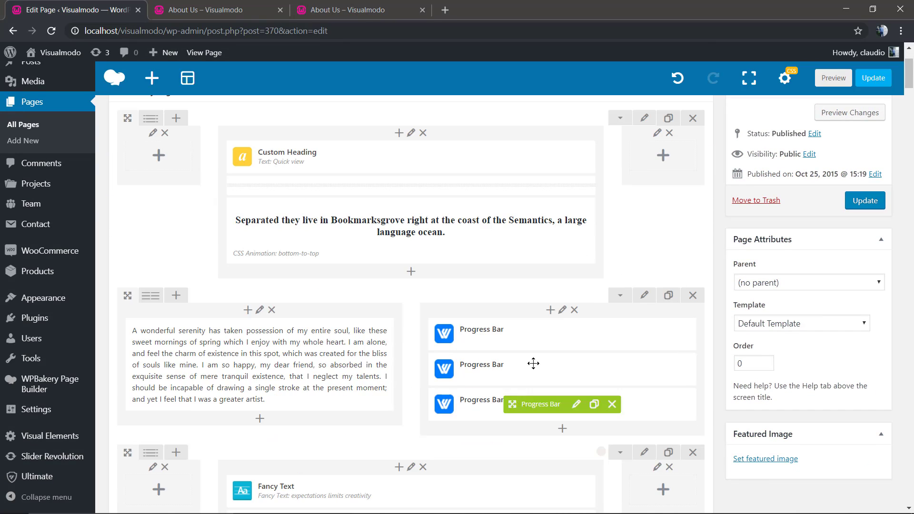
left_click(564, 311)
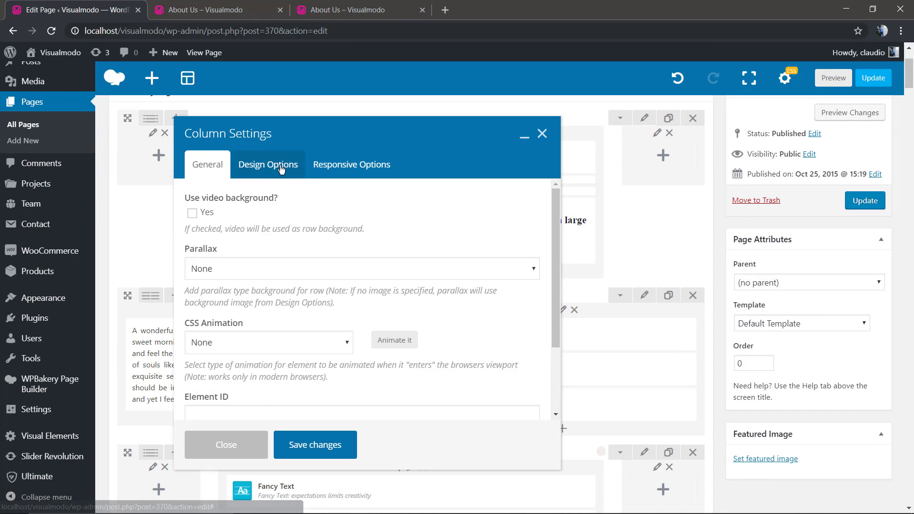
left_click(269, 167)
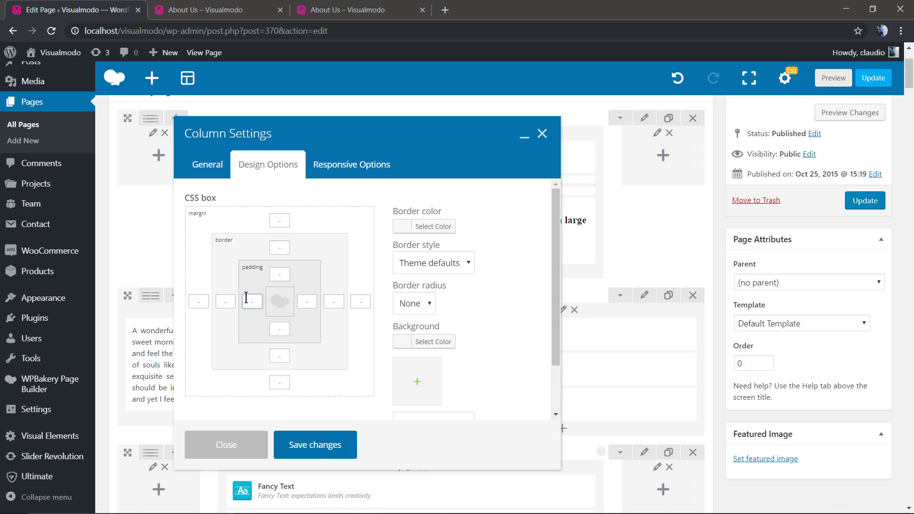
type("25")
left_click(335, 444)
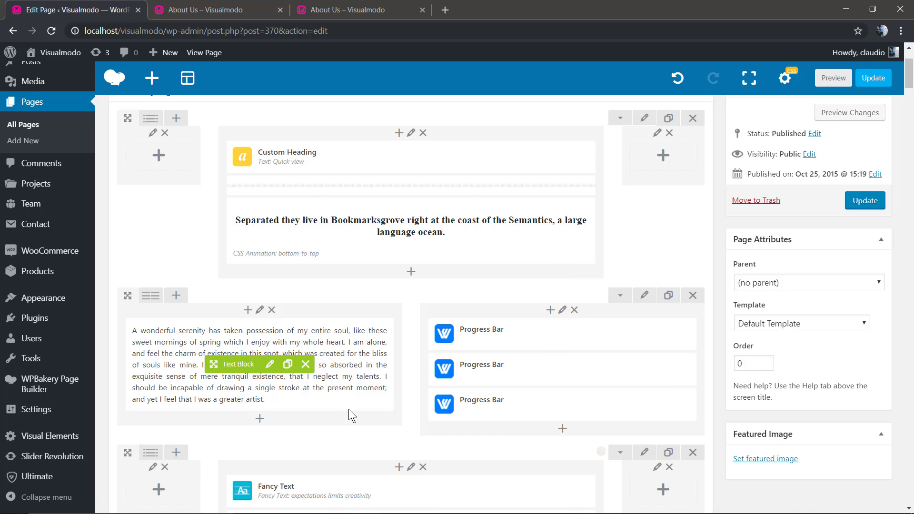
Preview About Us and scroll to the padded text beside the 90%, 73%, 47% bars
left_click(833, 77)
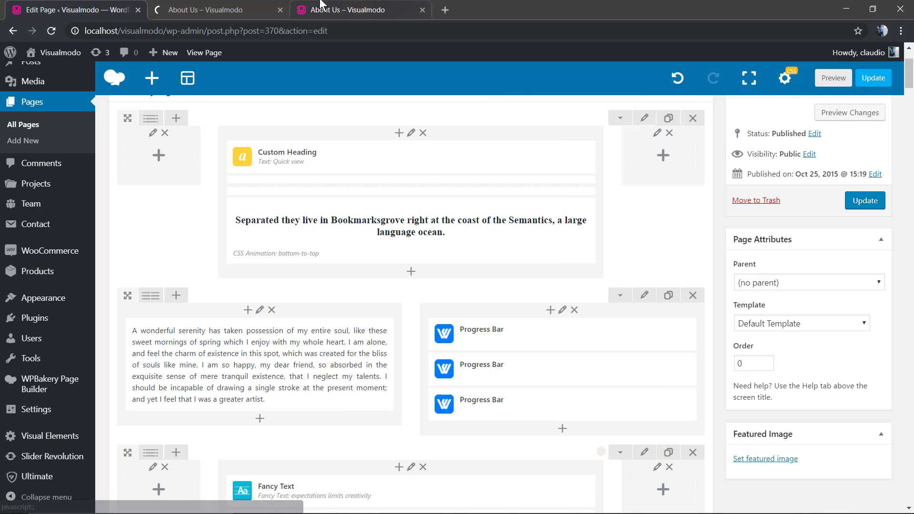
scroll(342, 291, "down", 8)
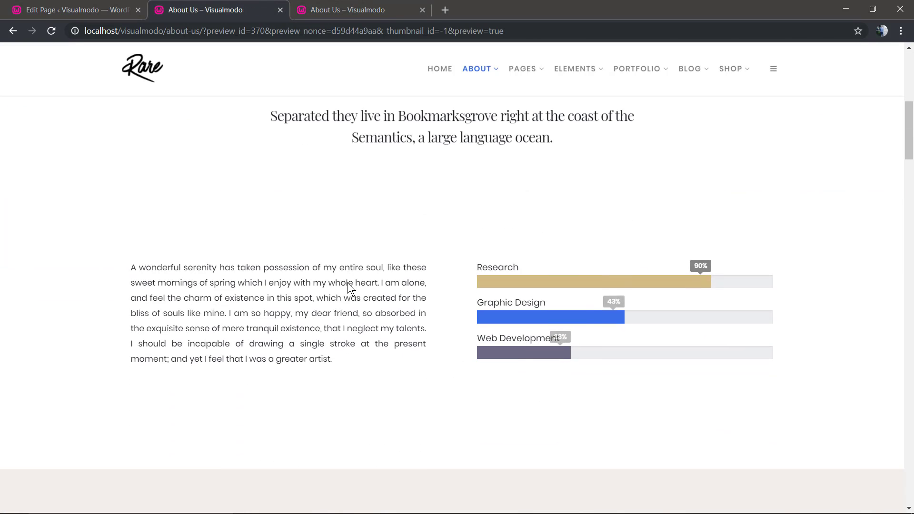
scroll(345, 297, "up", 2)
scroll(347, 297, "down", 2)
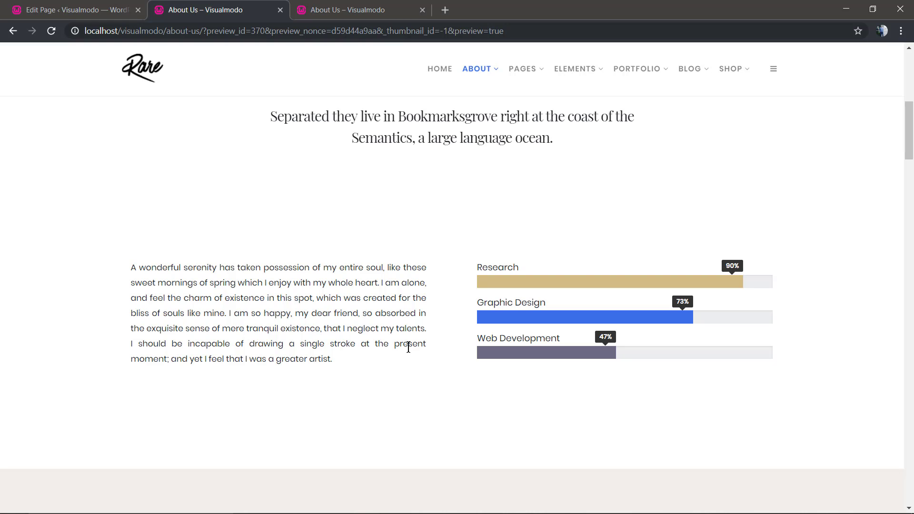
Back in the page editor, duplicate the top heading row
left_click(125, 9)
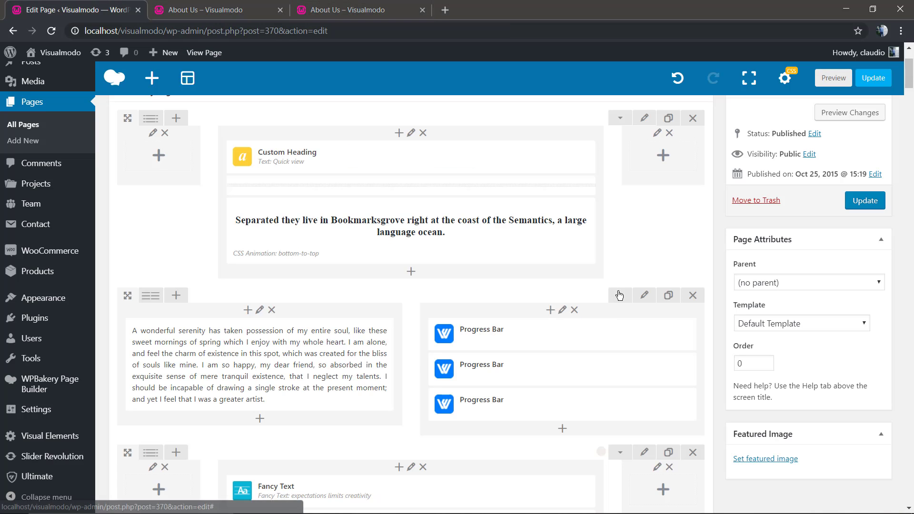
scroll(485, 310, "up", 3)
scroll(486, 310, "down", 12)
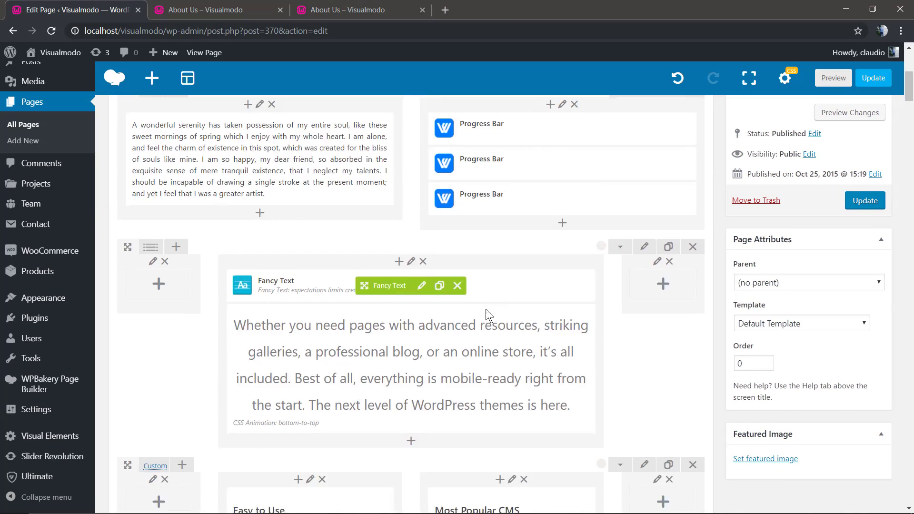
scroll(472, 312, "up", 12)
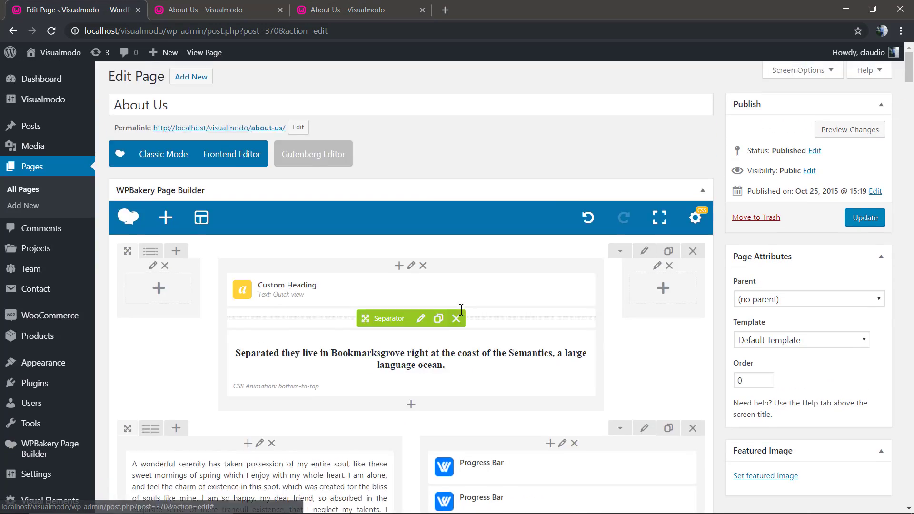
scroll(459, 310, "down", 8)
scroll(459, 310, "up", 10)
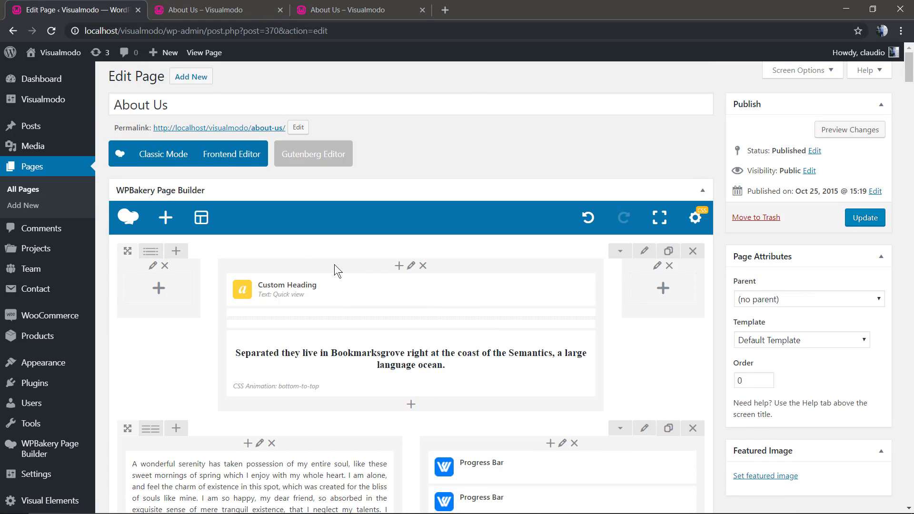
mouse_move(384, 282)
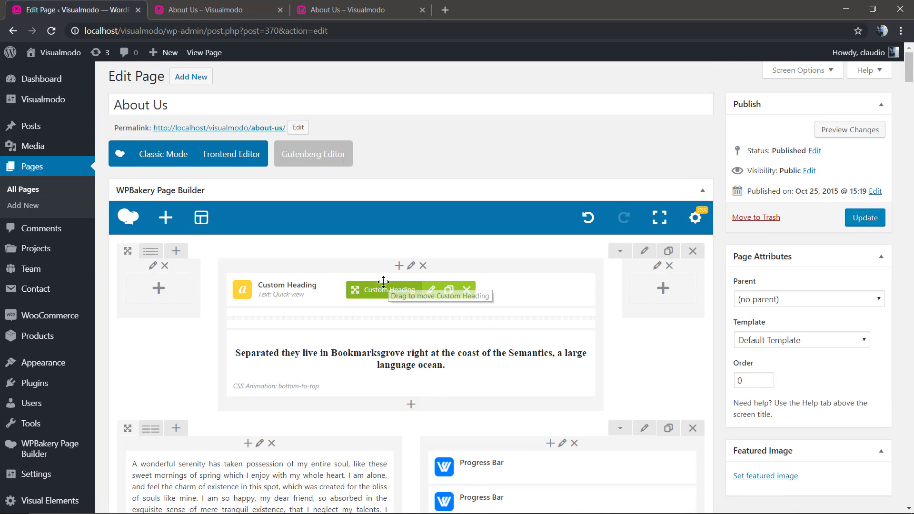
scroll(384, 282, "down", 3)
scroll(384, 282, "up", 3)
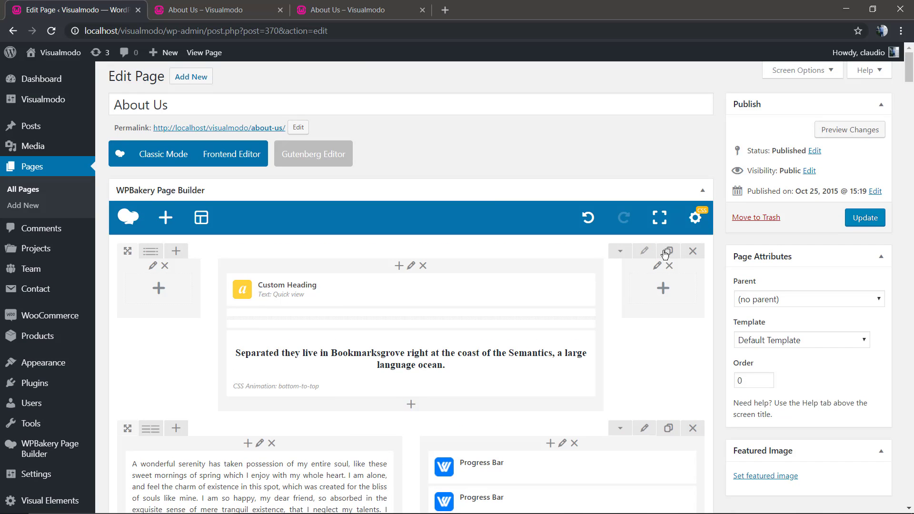
left_click(676, 255)
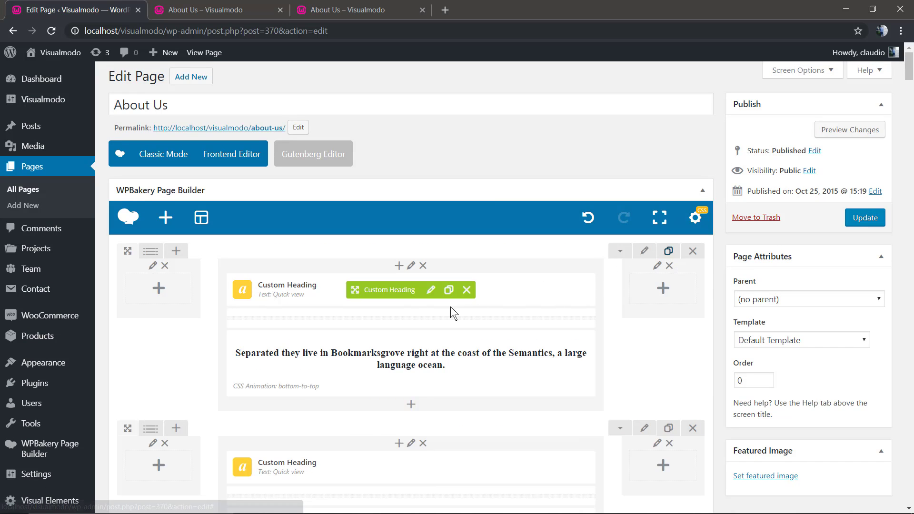
Remove the top row's Custom Heading and remaining content, and merge it into one full-width column
scroll(451, 310, "down", 3)
scroll(149, 329, "up", 3)
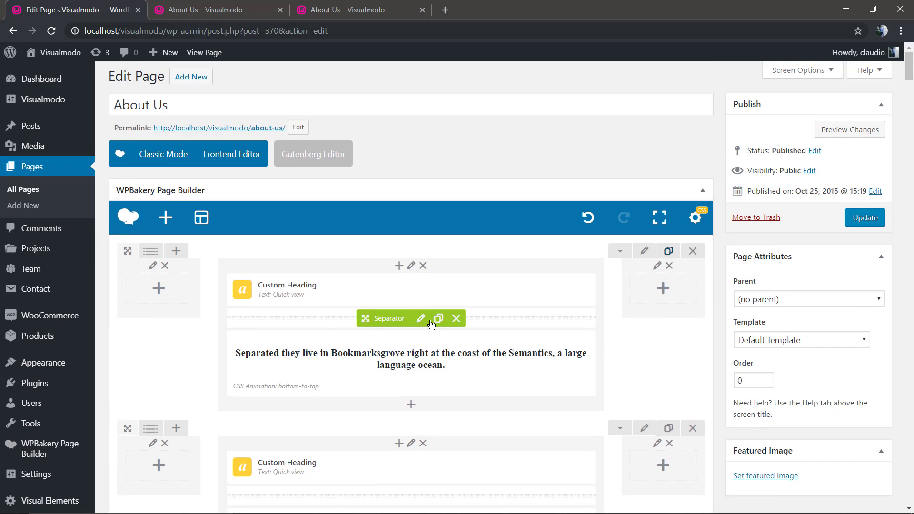
mouse_move(545, 291)
left_click(466, 290)
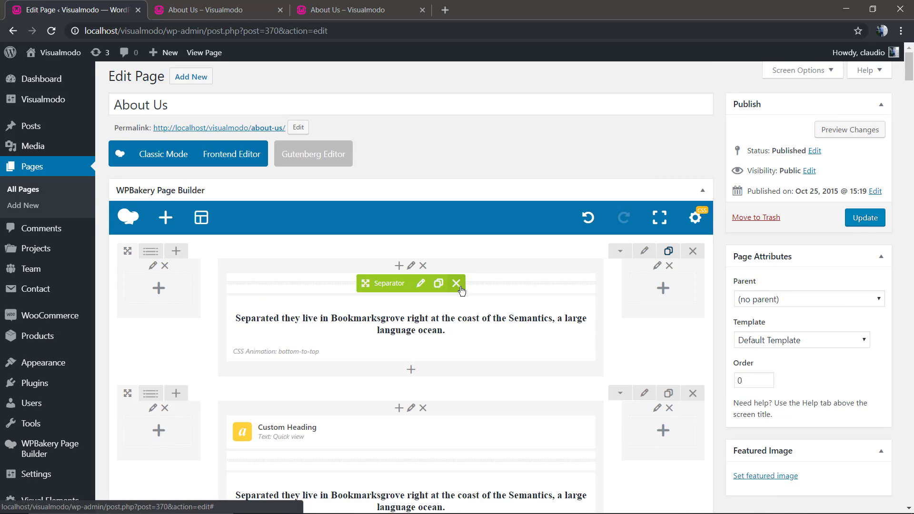
left_click(460, 306)
mouse_move(145, 252)
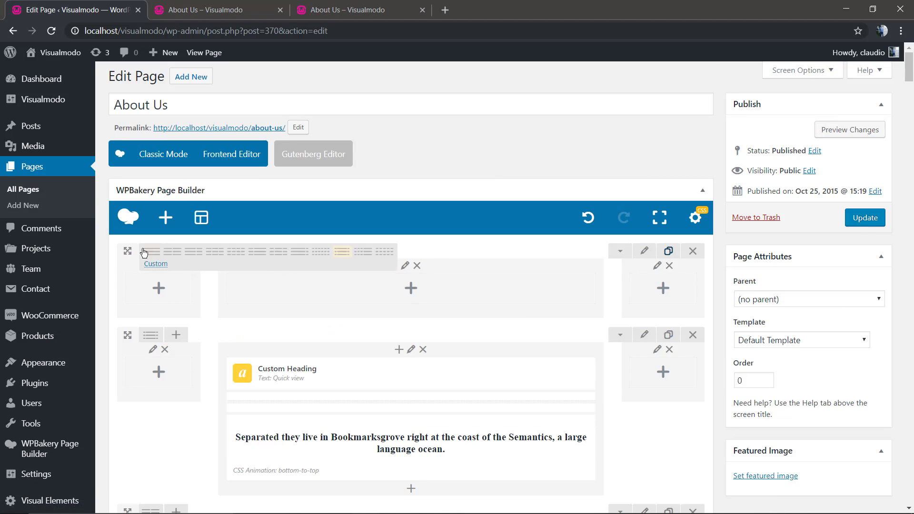
left_click(147, 252)
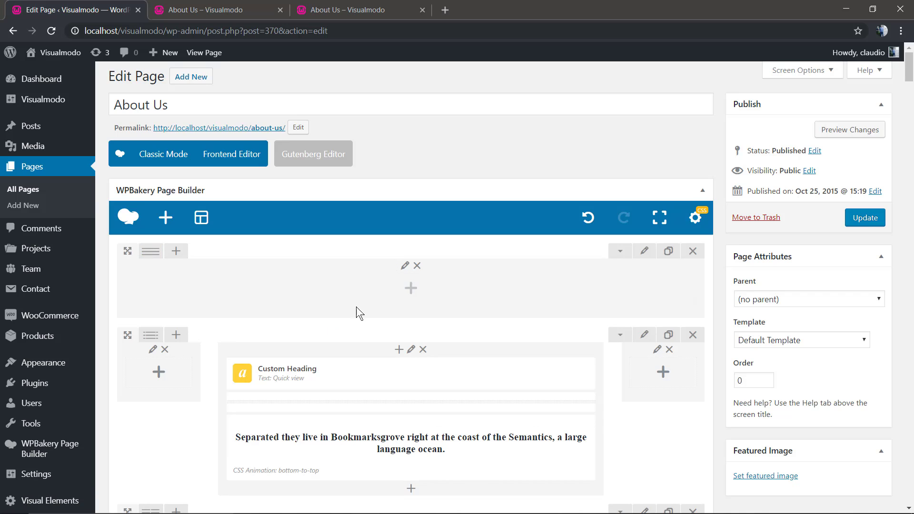
Insert a Post Grid into the empty column, using Portfolio as its data source
left_click(411, 289)
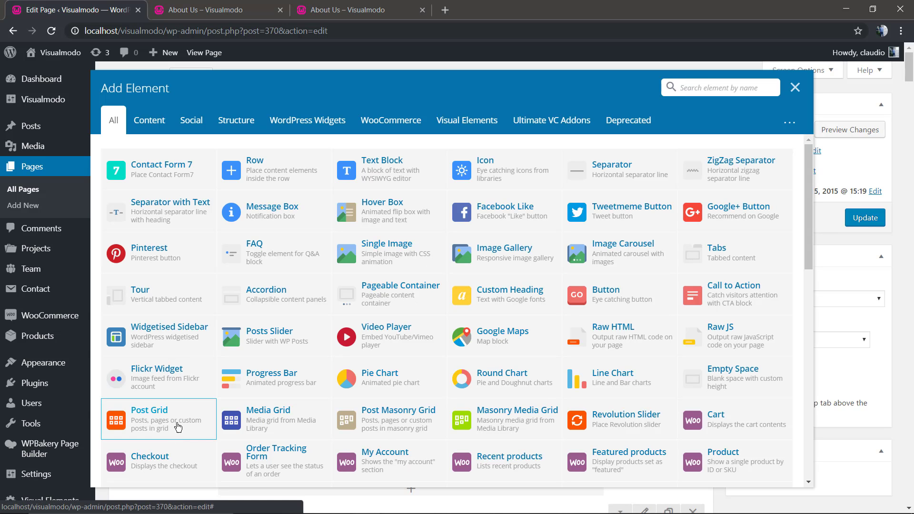
left_click(178, 426)
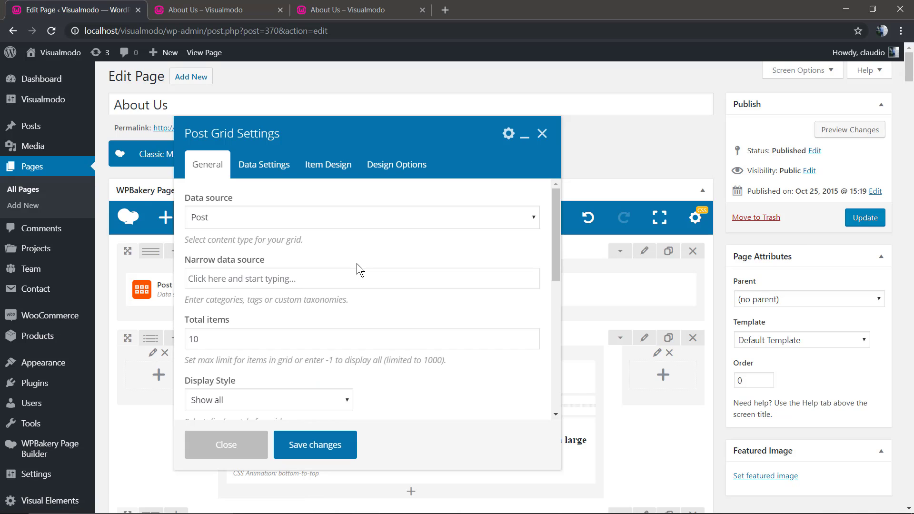
left_click(234, 227)
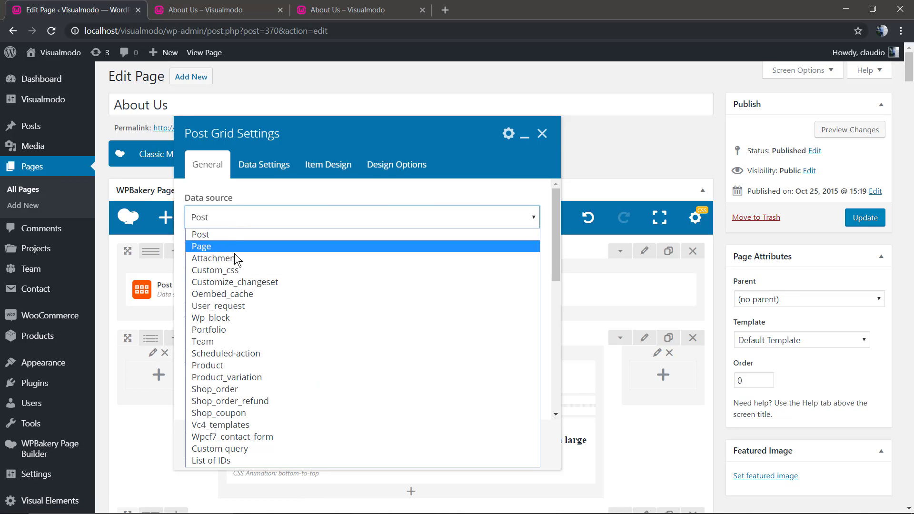
left_click(247, 329)
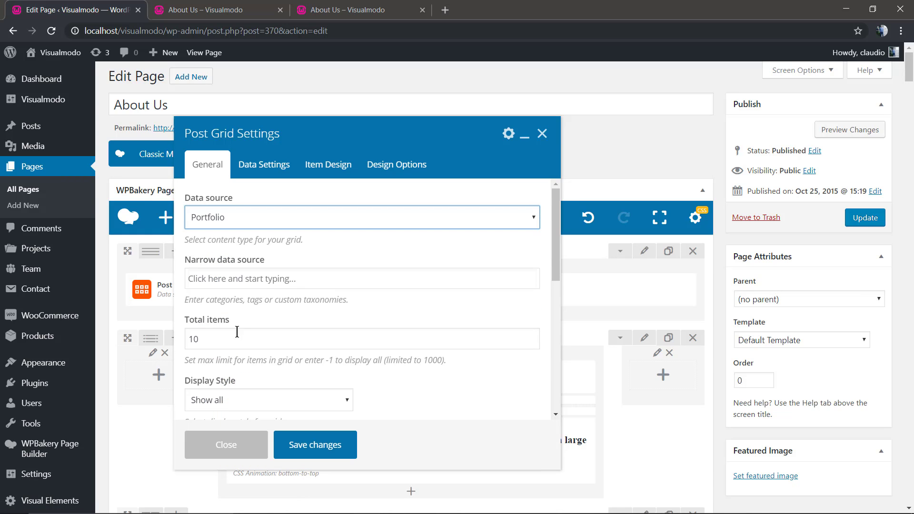
left_click_drag(229, 345, 186, 344)
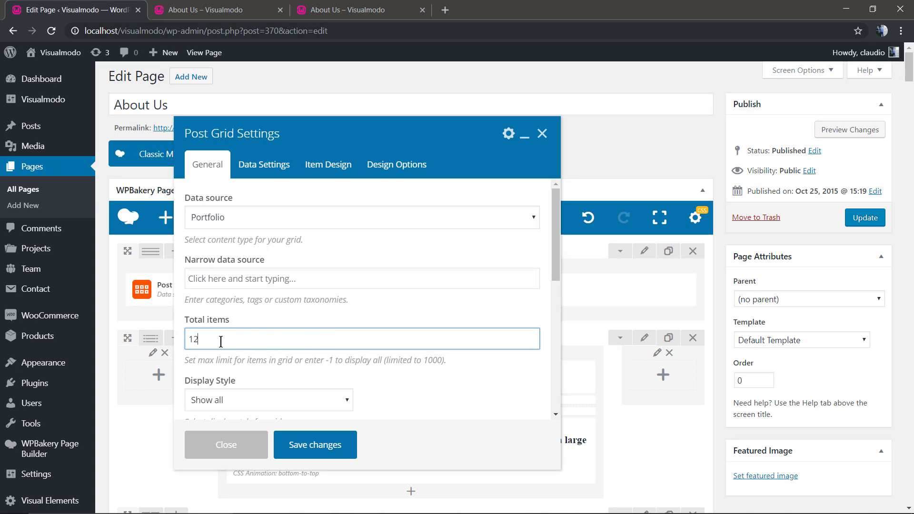
Set the grid's item design template to 'Basic grid: No animation' and save
left_click(260, 166)
left_click(328, 165)
left_click(265, 230)
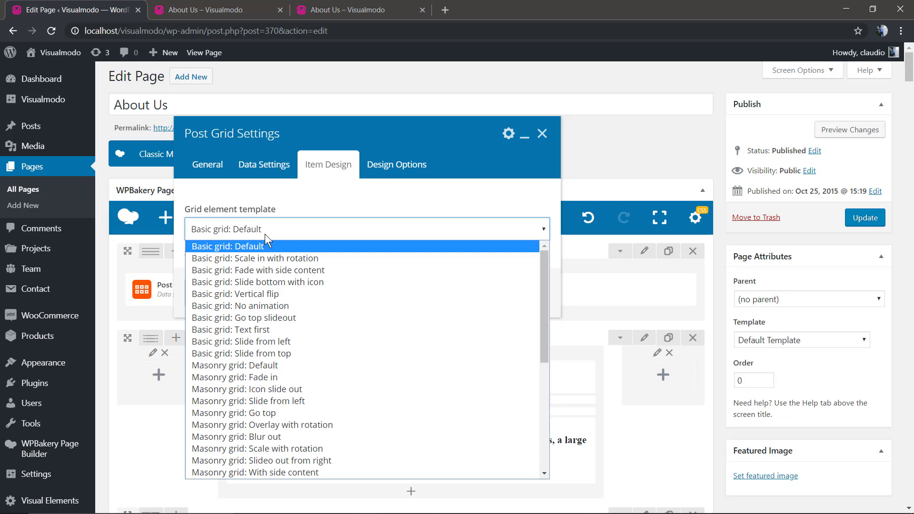
left_click(295, 305)
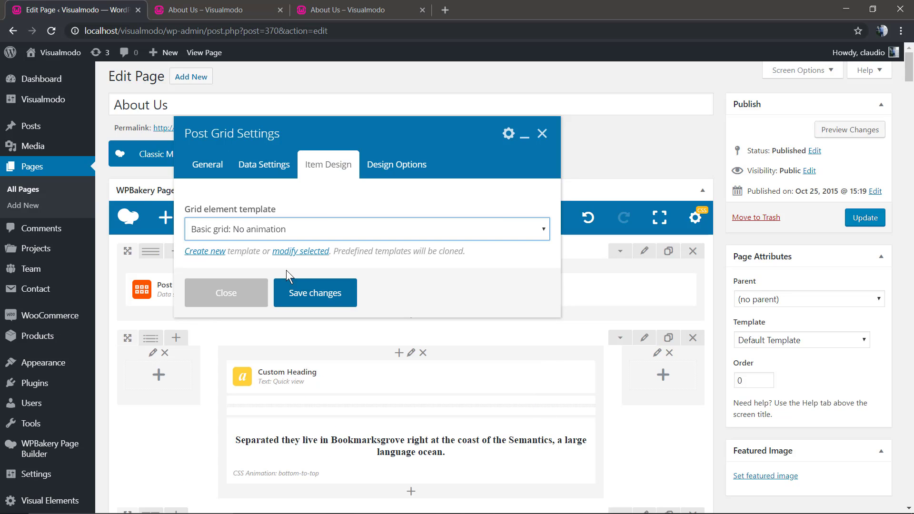
left_click(314, 293)
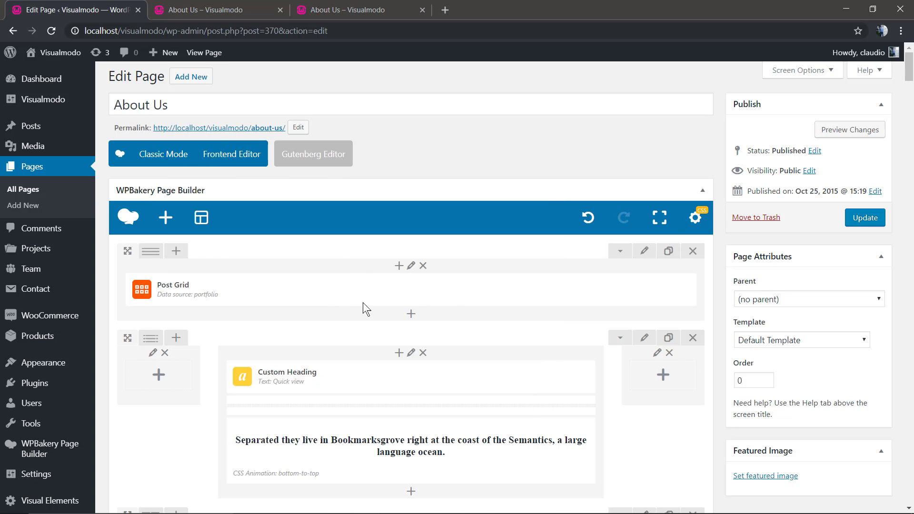
Preview the About Us page and scroll through the portfolio tiles to inspect their spacing
left_click(850, 129)
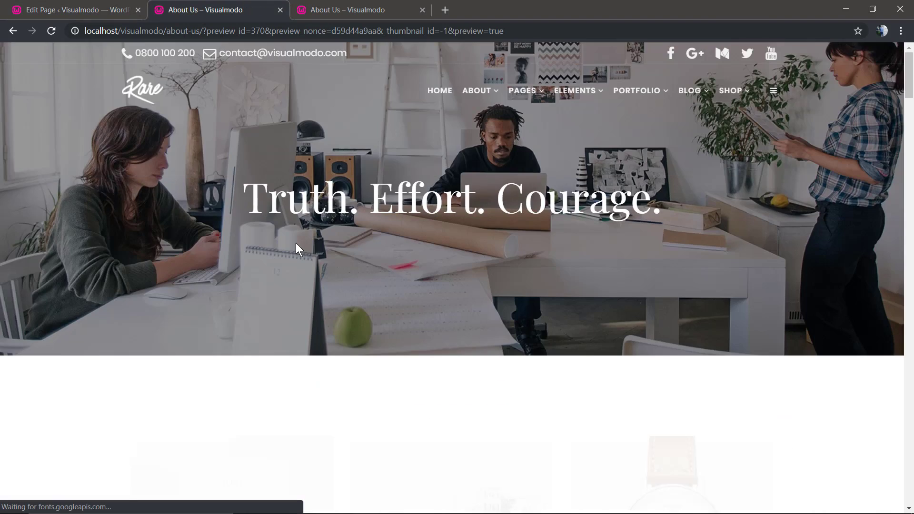
scroll(298, 244, "down", 4)
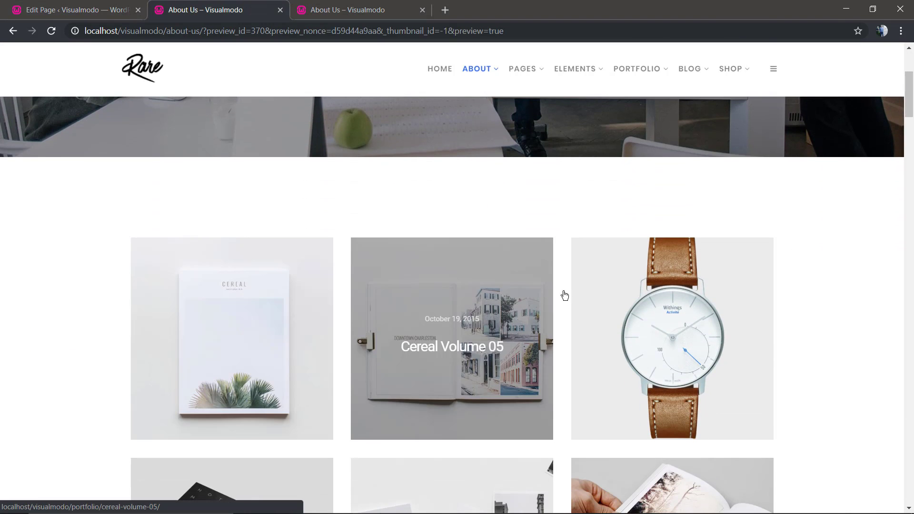
scroll(563, 296, "down", 4)
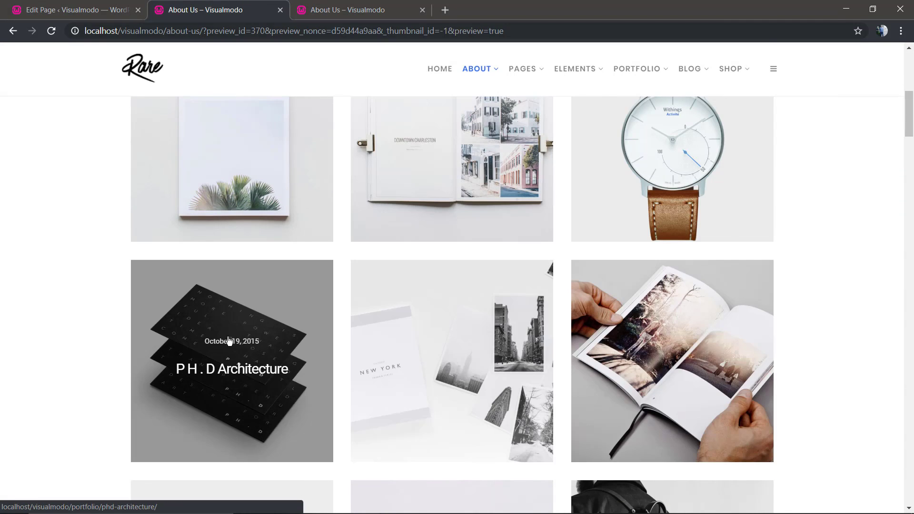
scroll(204, 337, "down", 10)
scroll(596, 275, "up", 6)
scroll(559, 329, "up", 11)
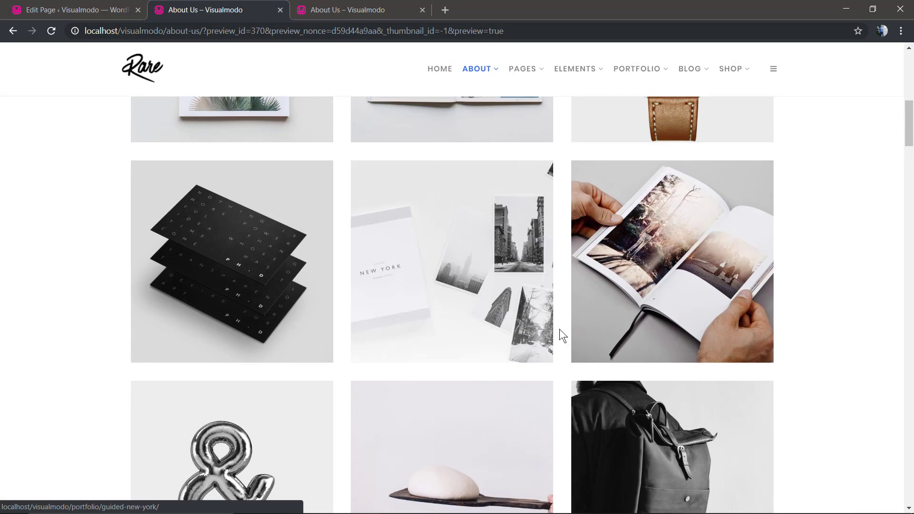
scroll(565, 334, "down", 6)
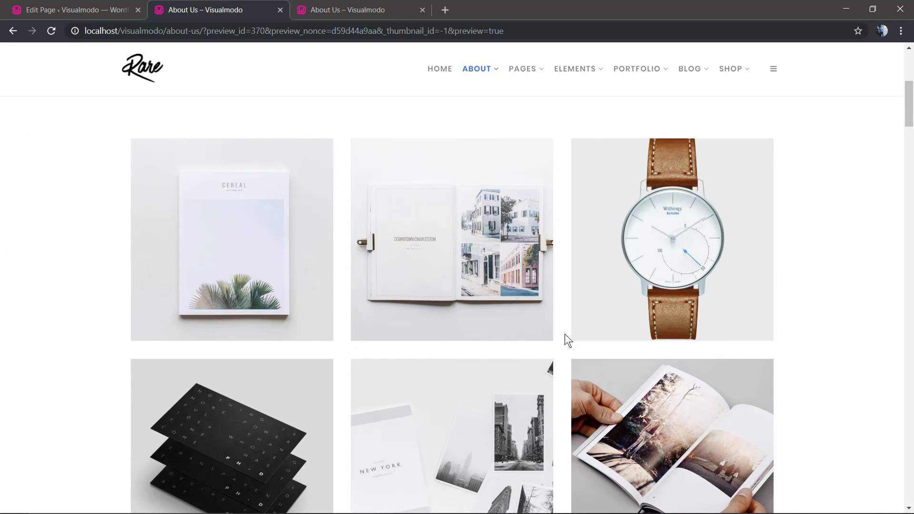
Change the Post Grid's gap from 30px to 0px, keeping 3 elements per row, save, and preview again
left_click(98, 9)
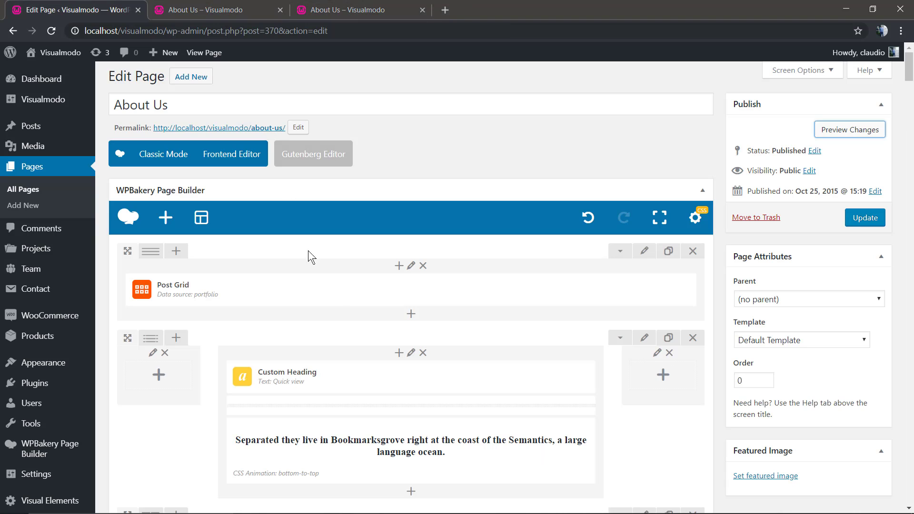
left_click(421, 288)
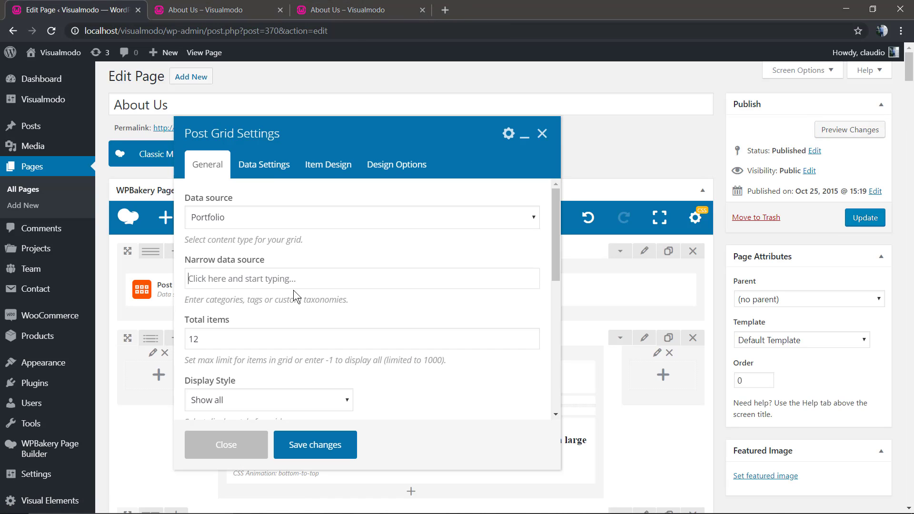
scroll(288, 317, "down", 3)
scroll(287, 318, "down", 2)
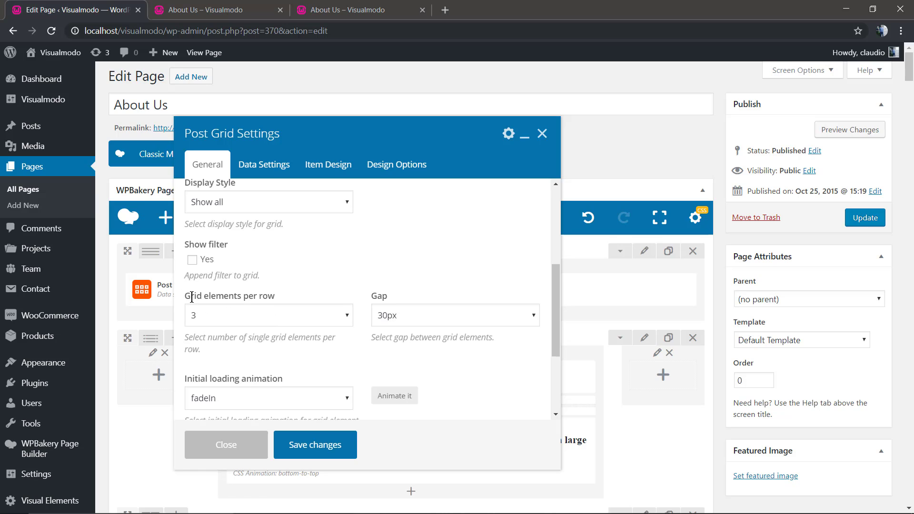
left_click(285, 316)
left_click(285, 316)
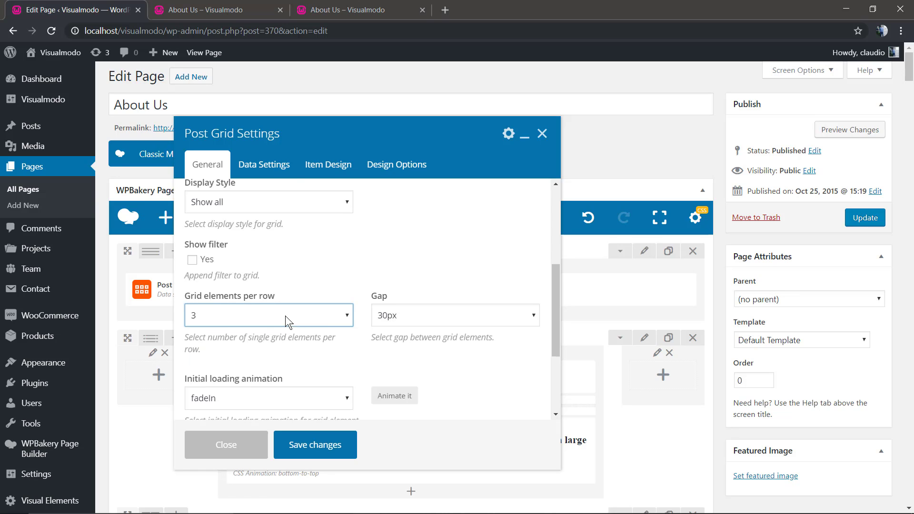
double_click(383, 298)
left_click(410, 315)
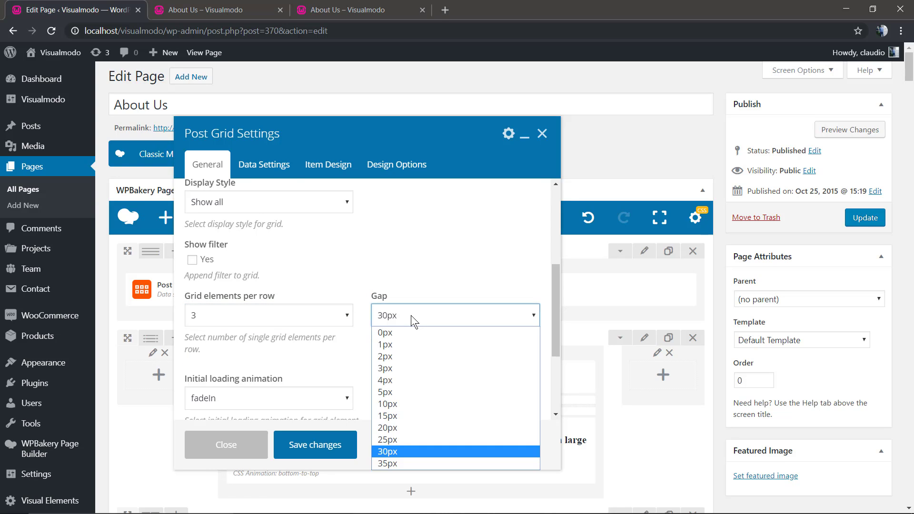
left_click(406, 330)
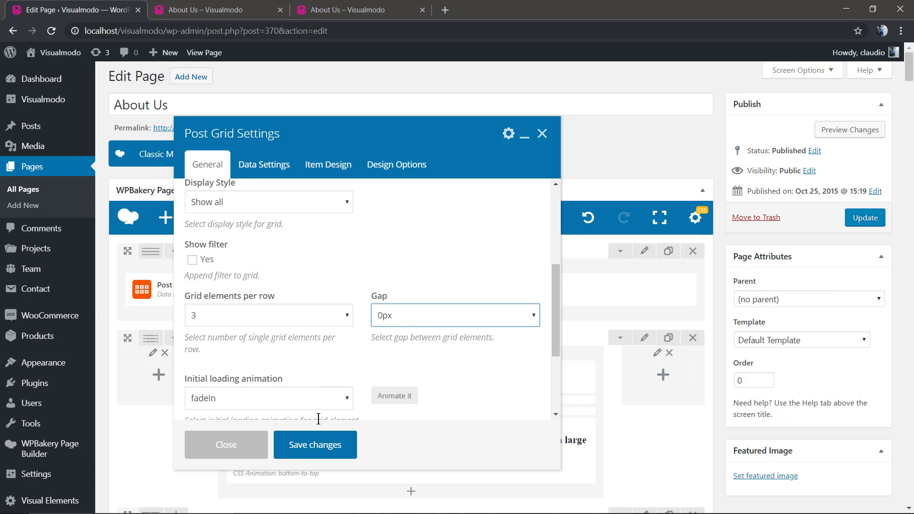
left_click(325, 446)
left_click(833, 131)
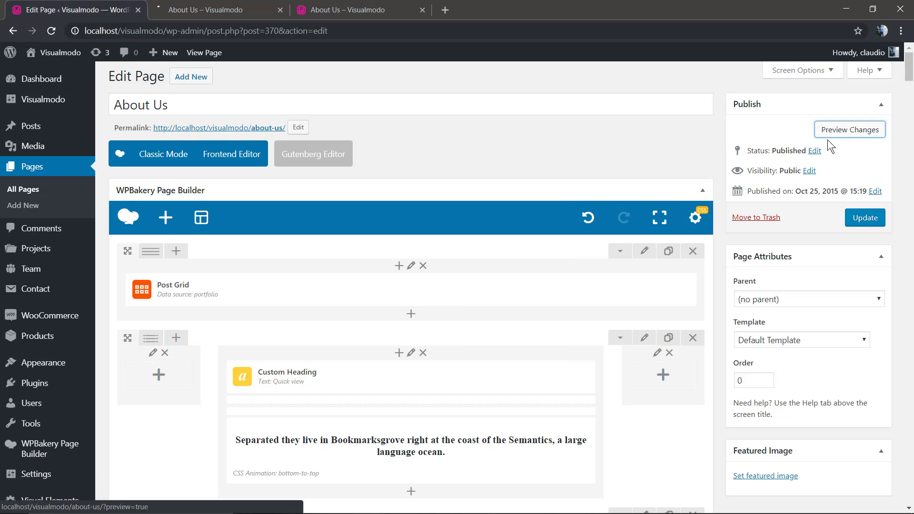
Check the edge-to-edge portfolio grid in the preview, then open the page in the front-end editor
left_click(240, 5)
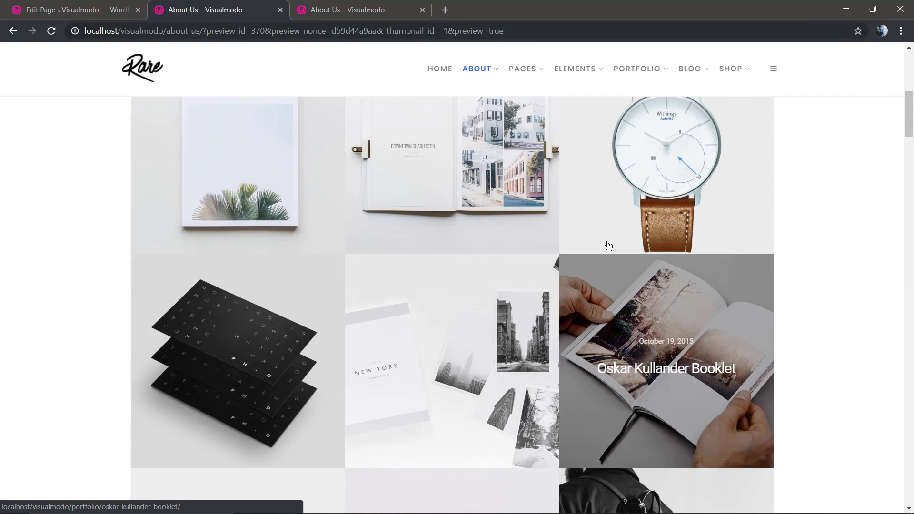
scroll(305, 266, "up", 3)
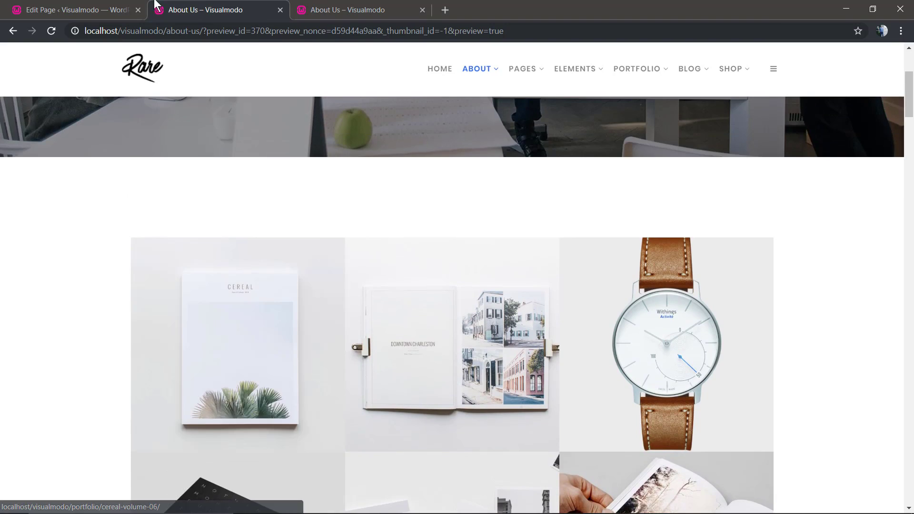
left_click(115, 10)
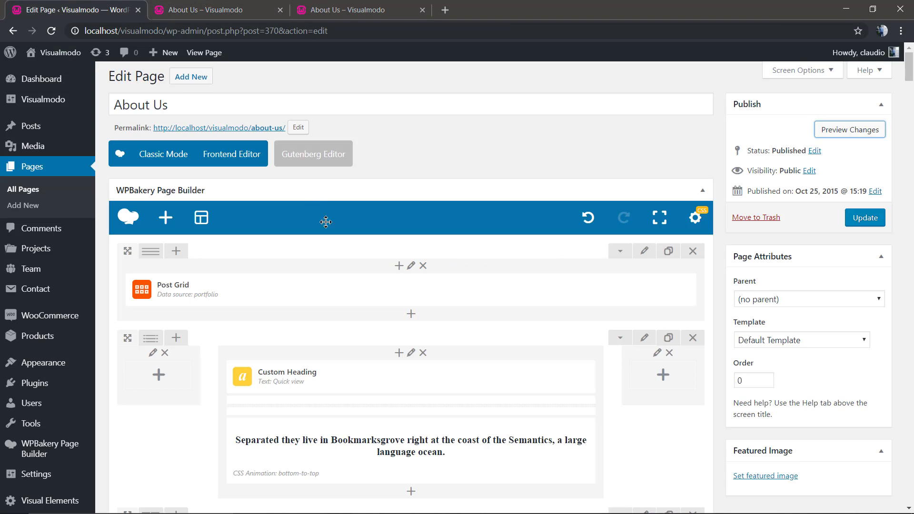
left_click(227, 159)
In the front-end editor, set the text and skill-bars row's Columns gap to 35px and save
left_click(512, 119)
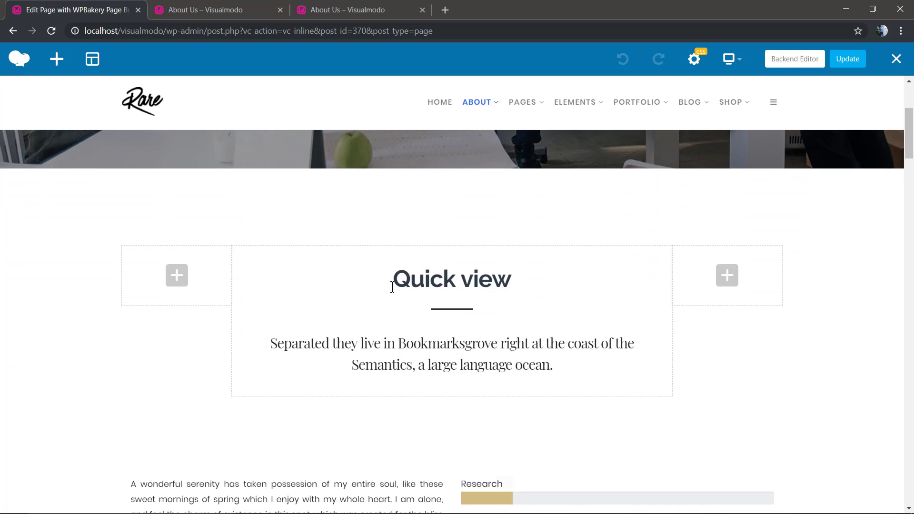
scroll(326, 289, "down", 2)
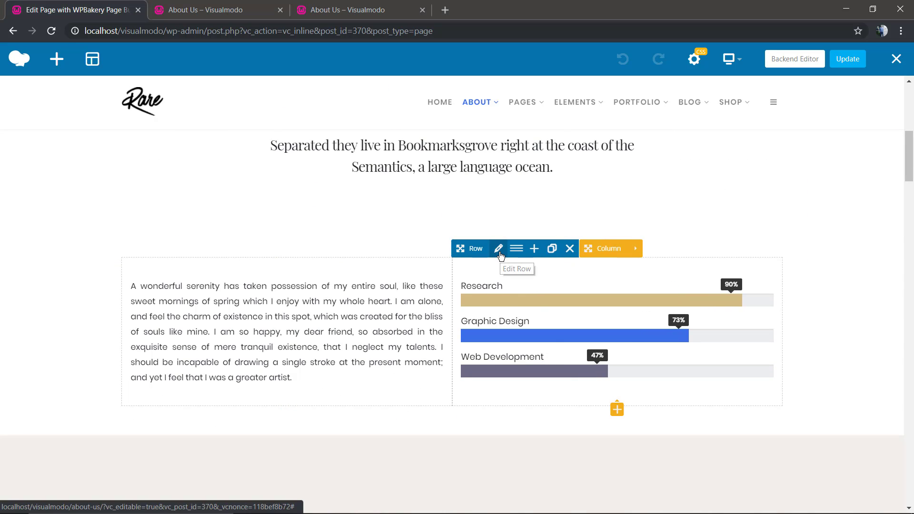
left_click(498, 249)
left_click(247, 294)
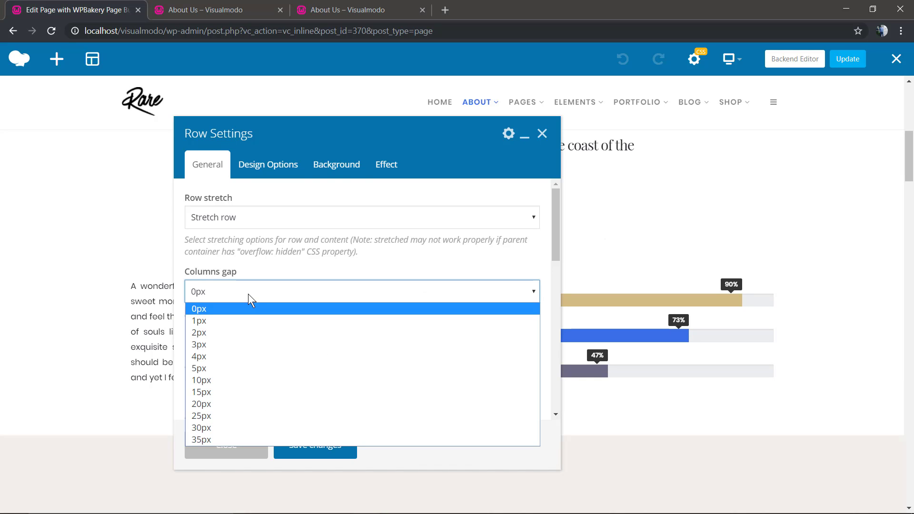
left_click_drag(319, 146, 632, 130)
left_click(535, 293)
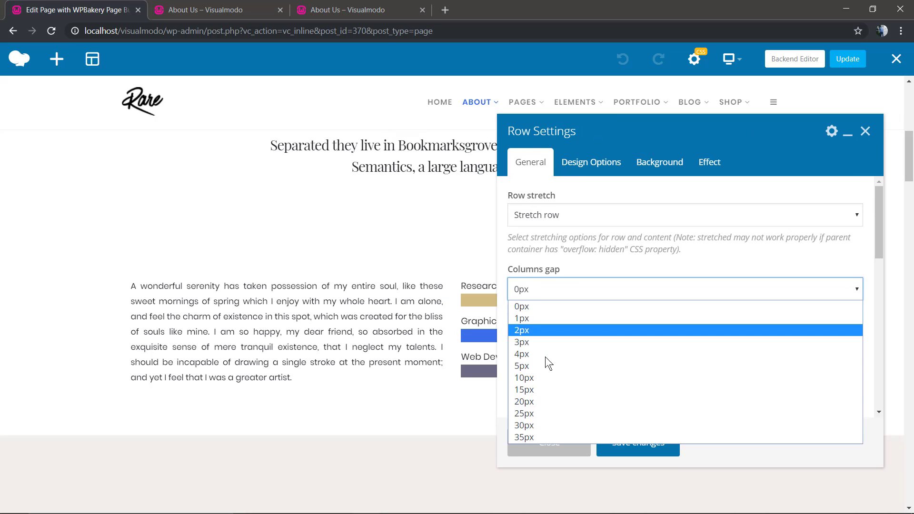
left_click(556, 435)
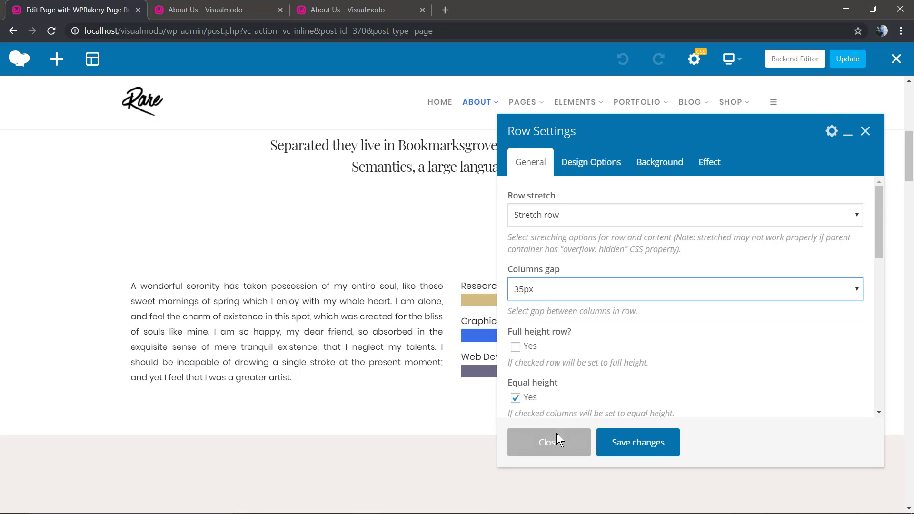
left_click(631, 445)
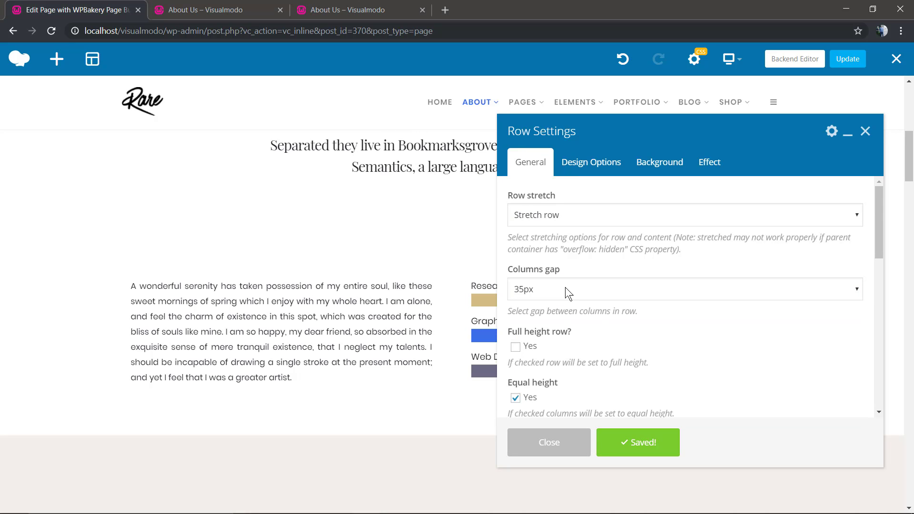